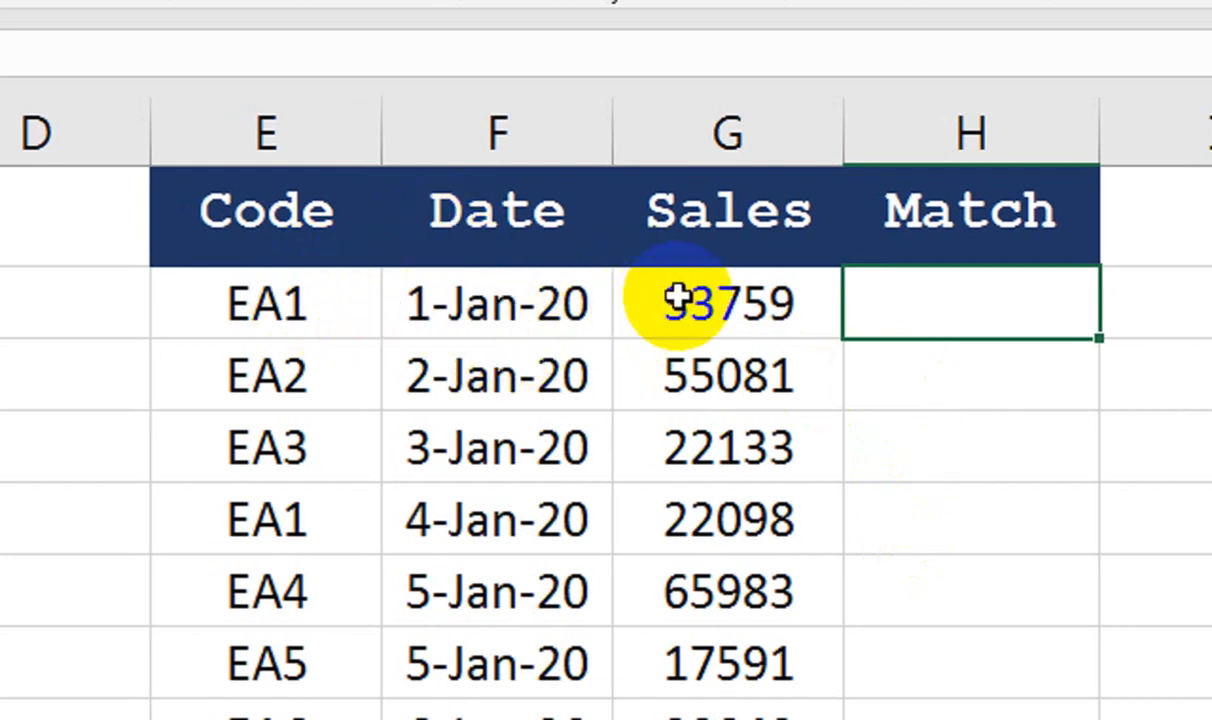
Begin H2 with =IFERROR(MATCH( using the function suggestions
type("if")
key("Down")
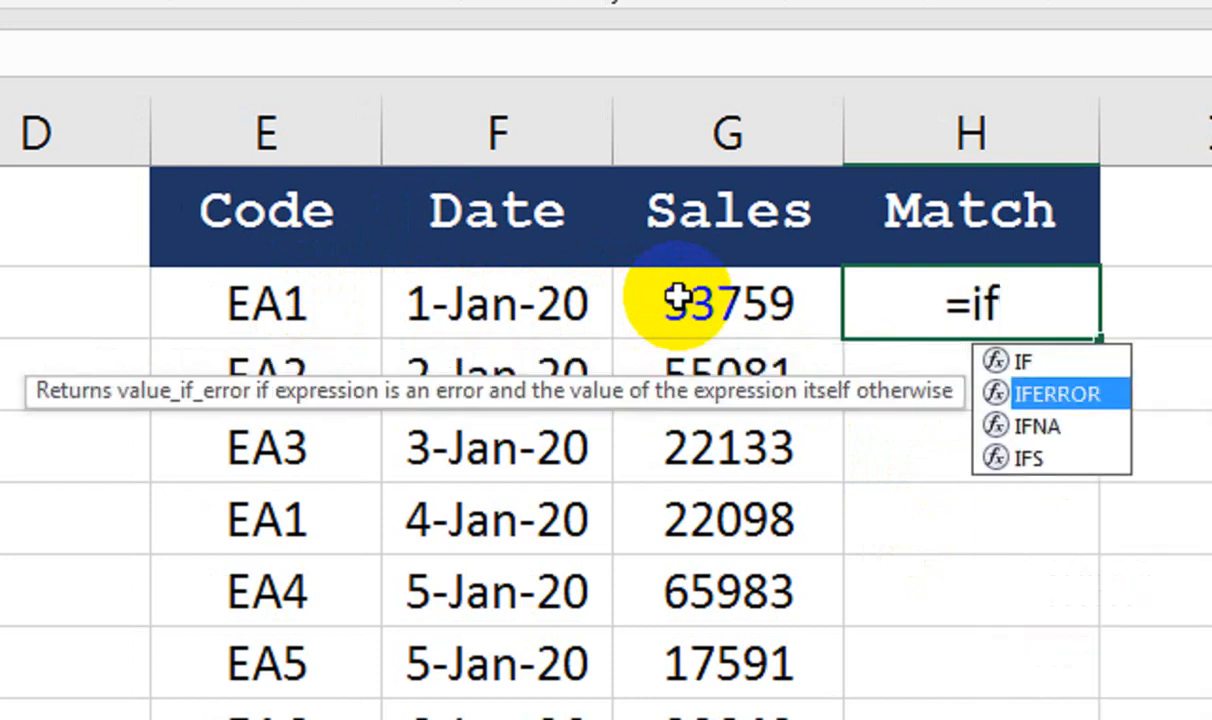
key("Tab")
type("ma")
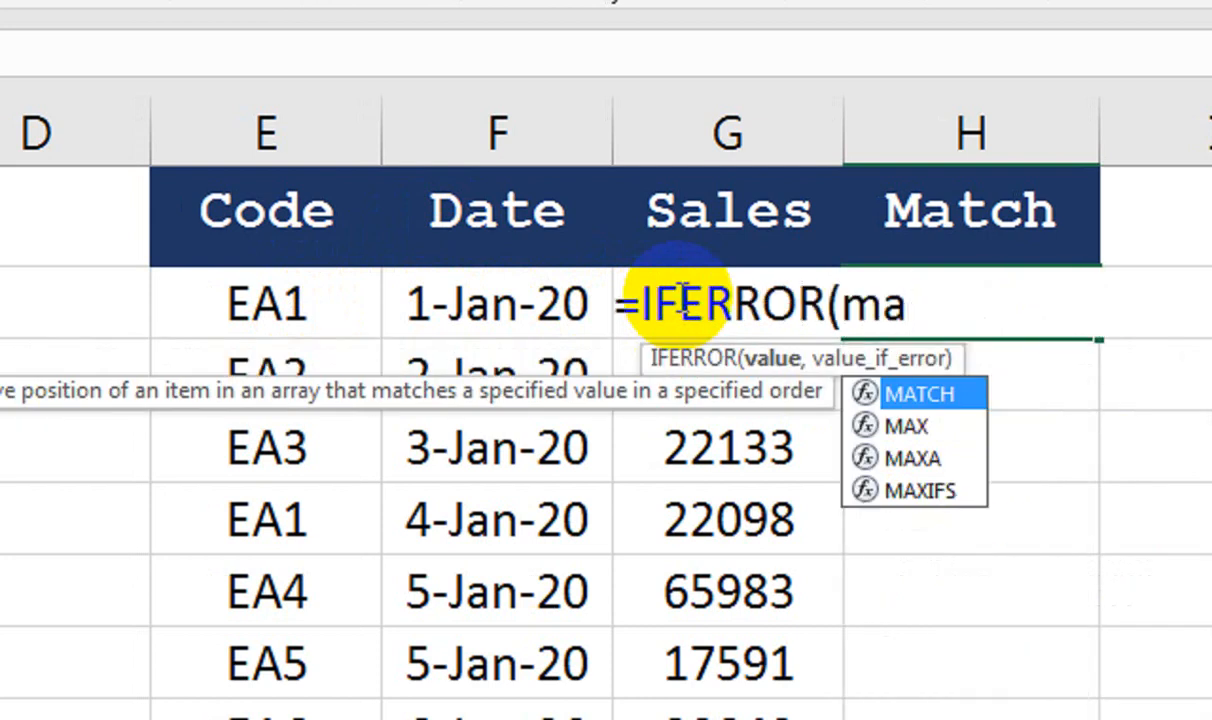
key("Tab")
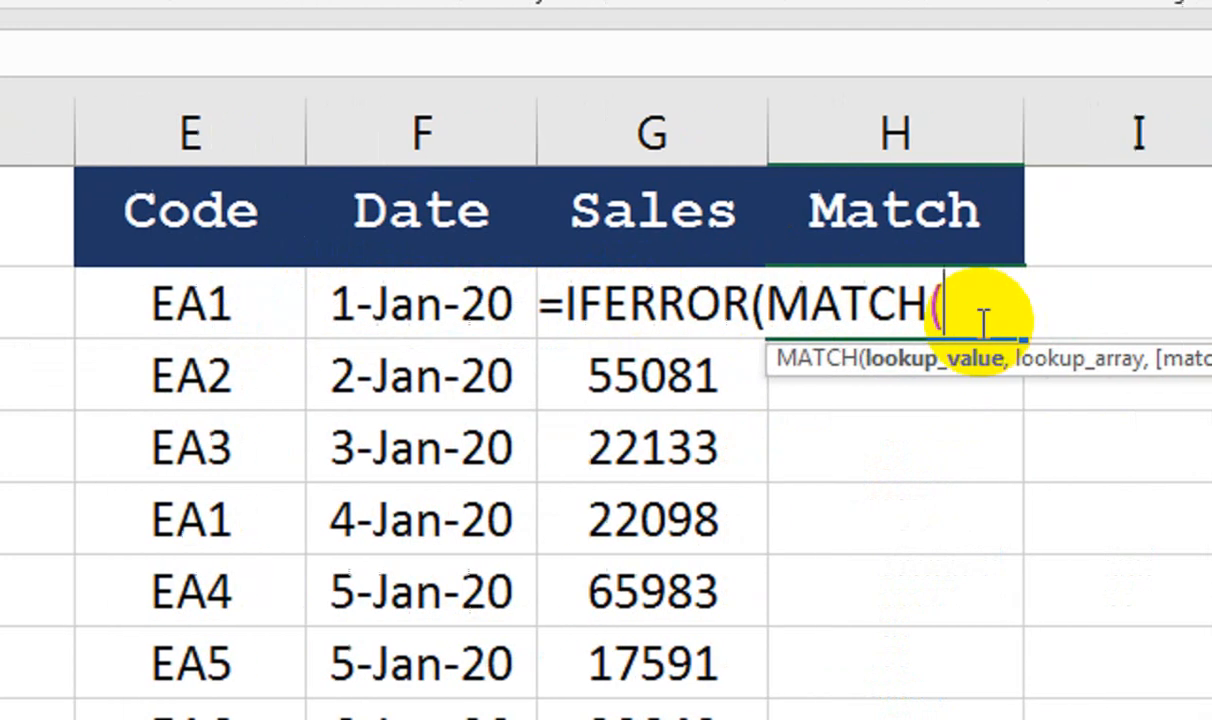
Set the MATCH lookup value to E2&F2&G2, joining the row's Code, Date and Sales
left_click(213, 298)
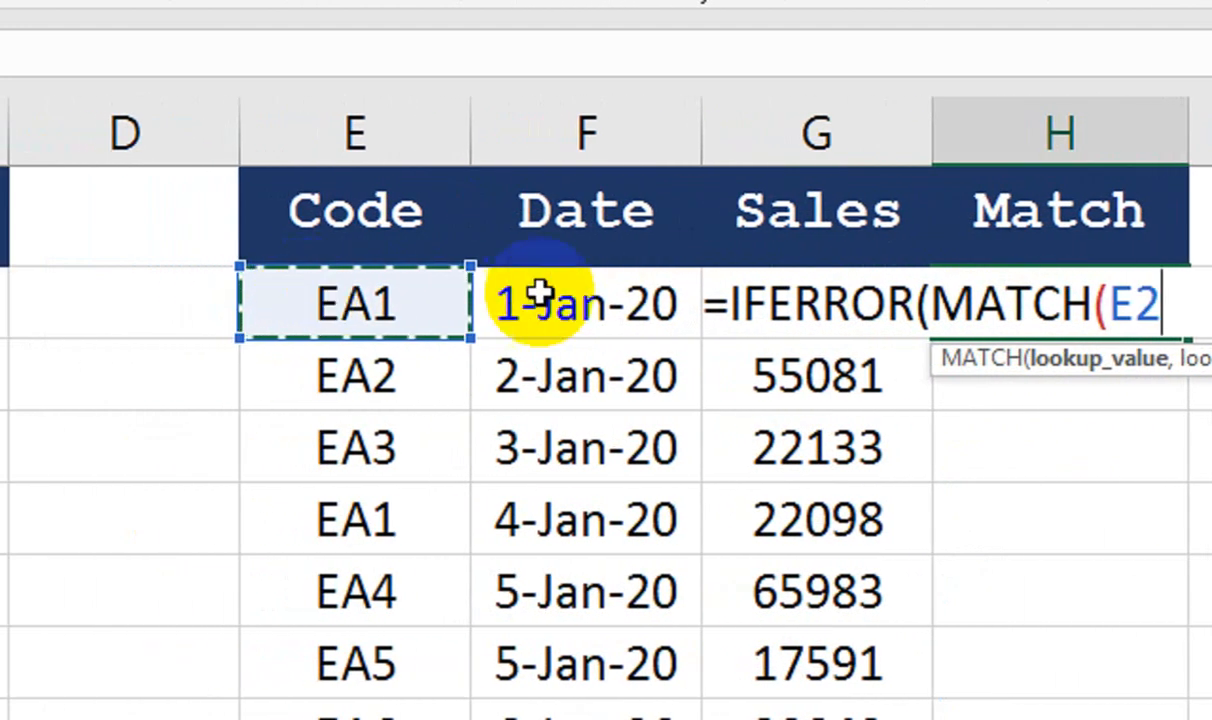
type("&")
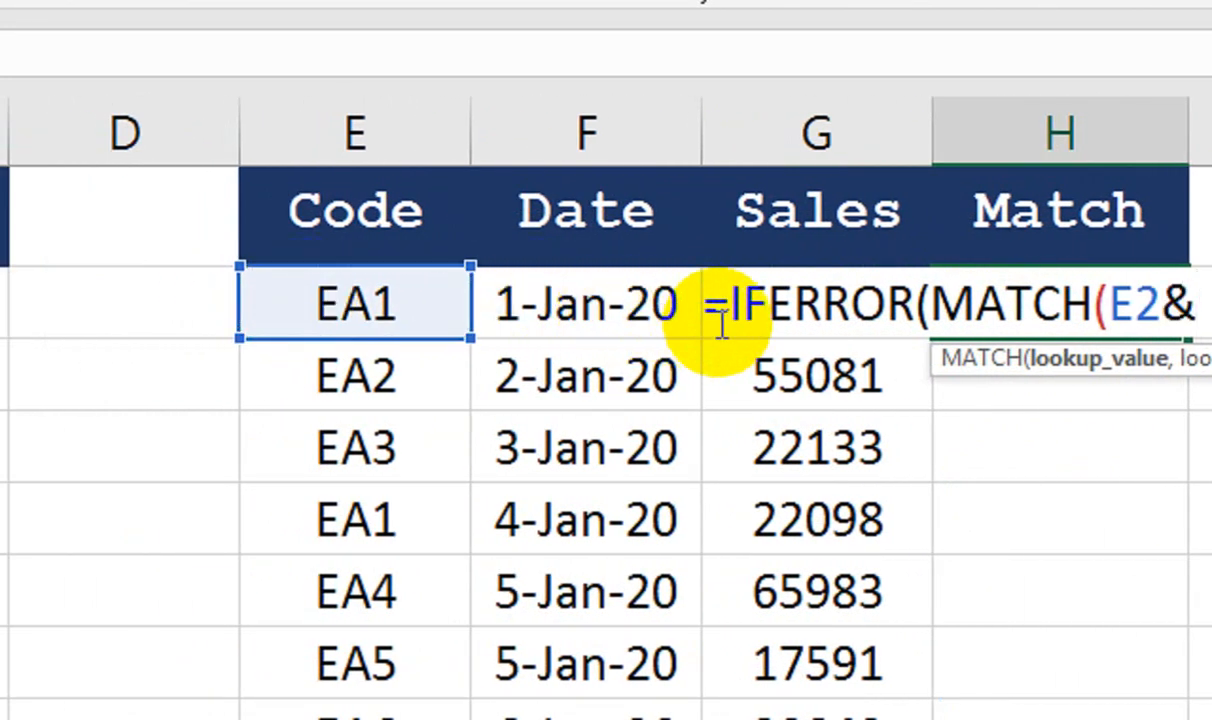
left_click(675, 302)
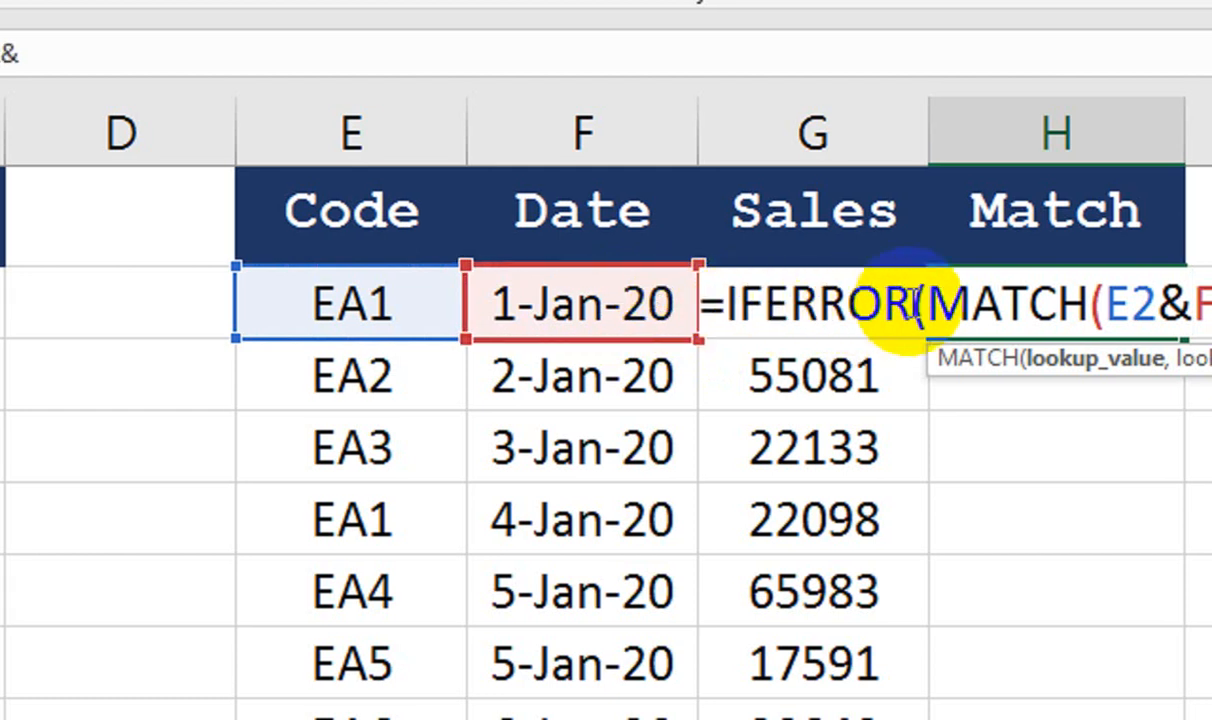
left_click(779, 207)
key("Down")
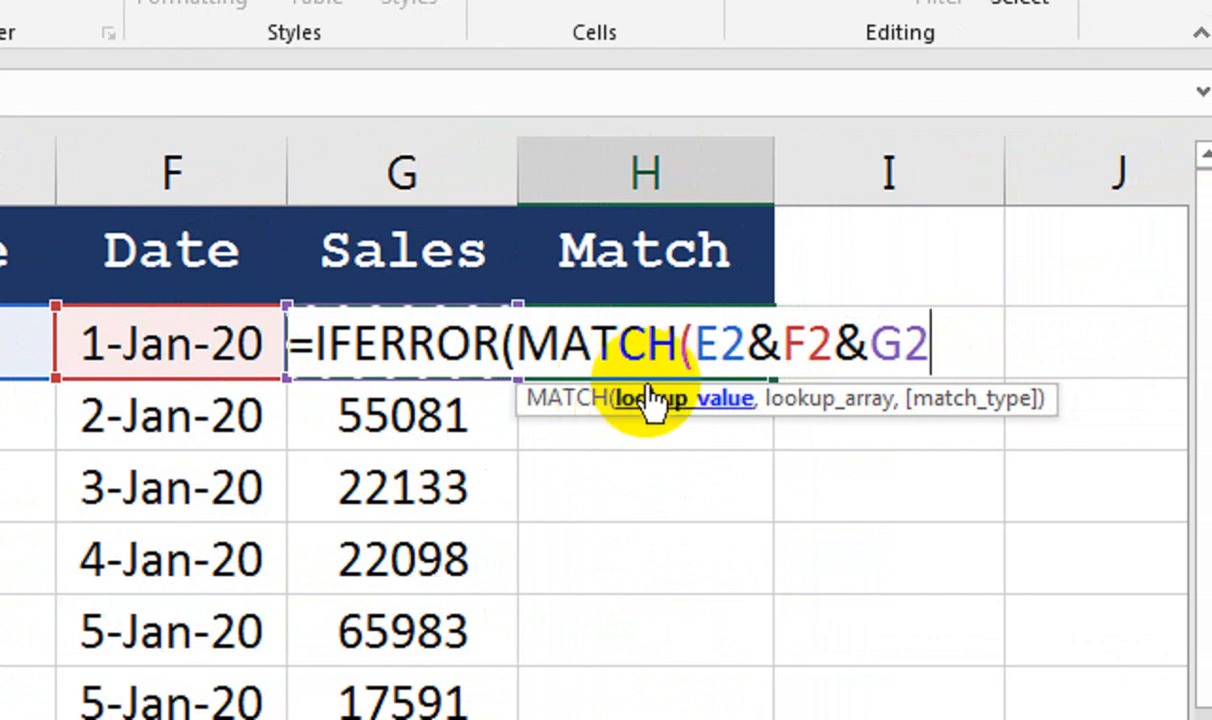
type(",")
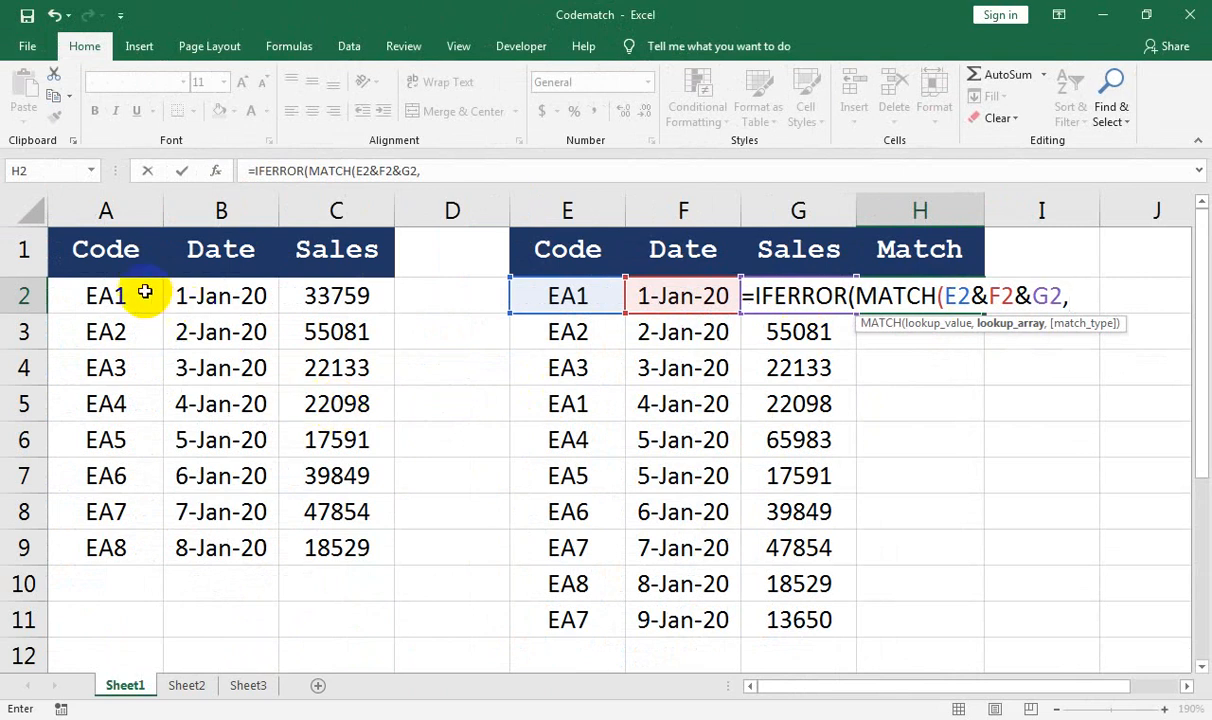
Start the lookup array by joining A2:A9 with the absolute dates $B$2:$B$9
left_click_drag(116, 290, 107, 553)
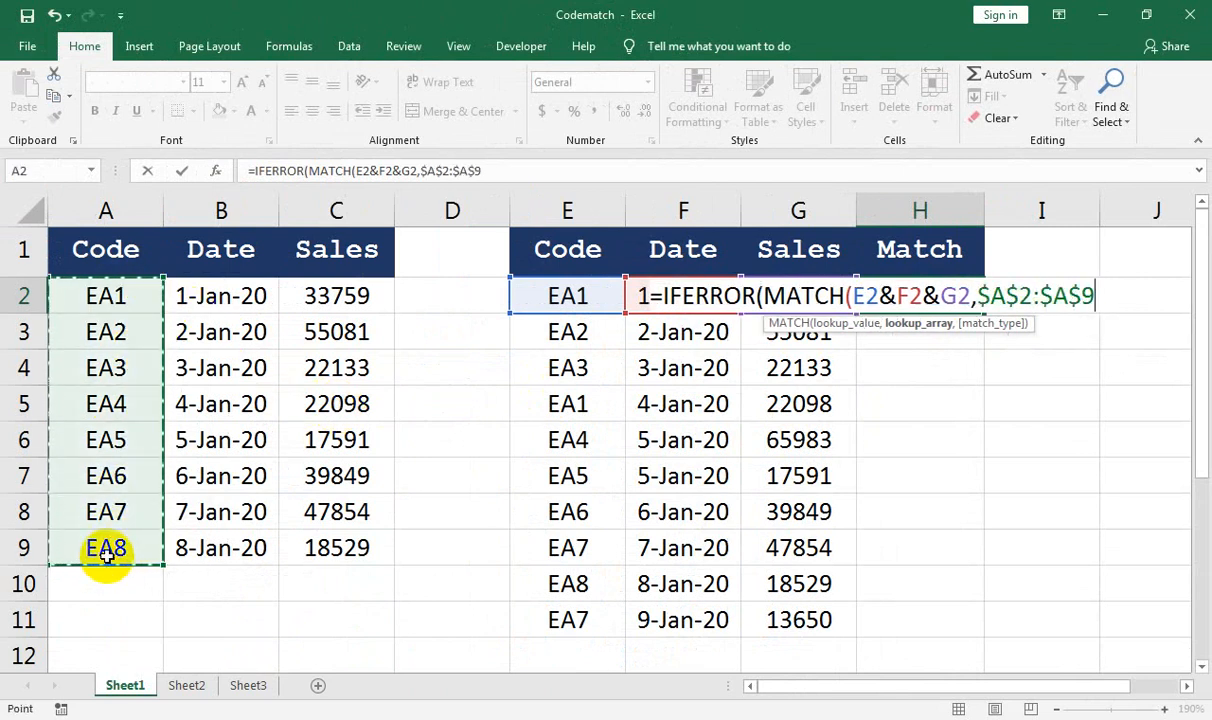
type("&")
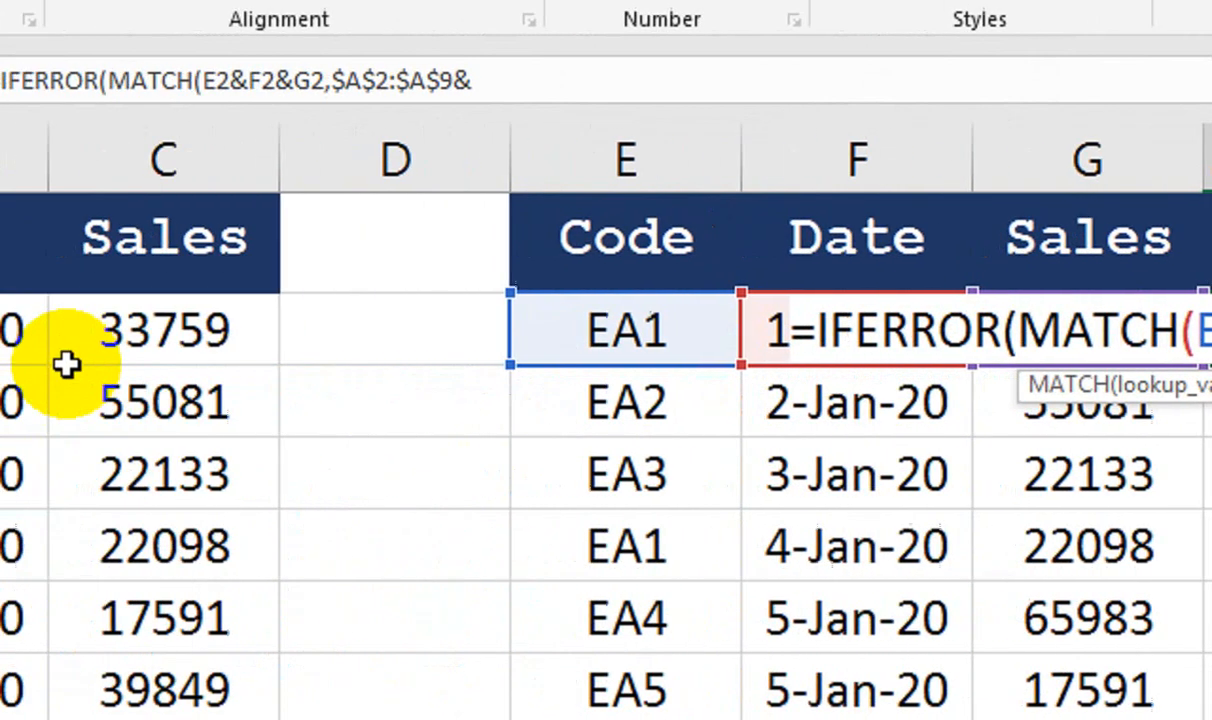
left_click_drag(262, 335, 270, 541)
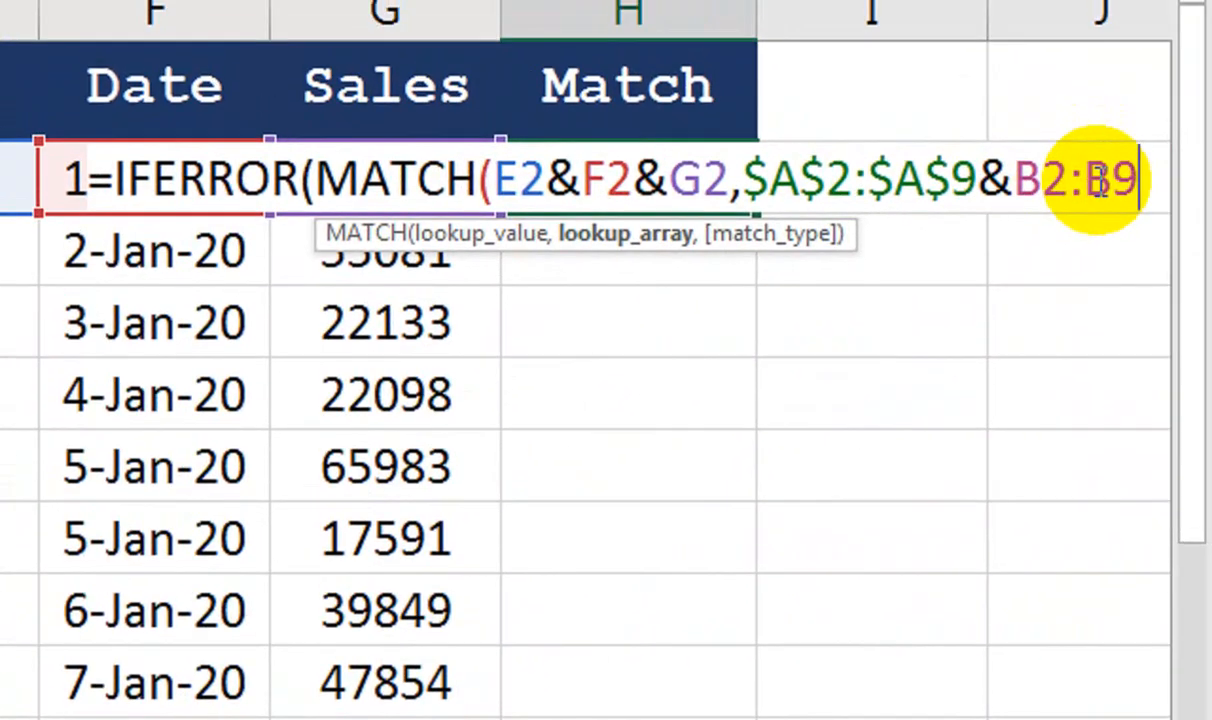
key("F4")
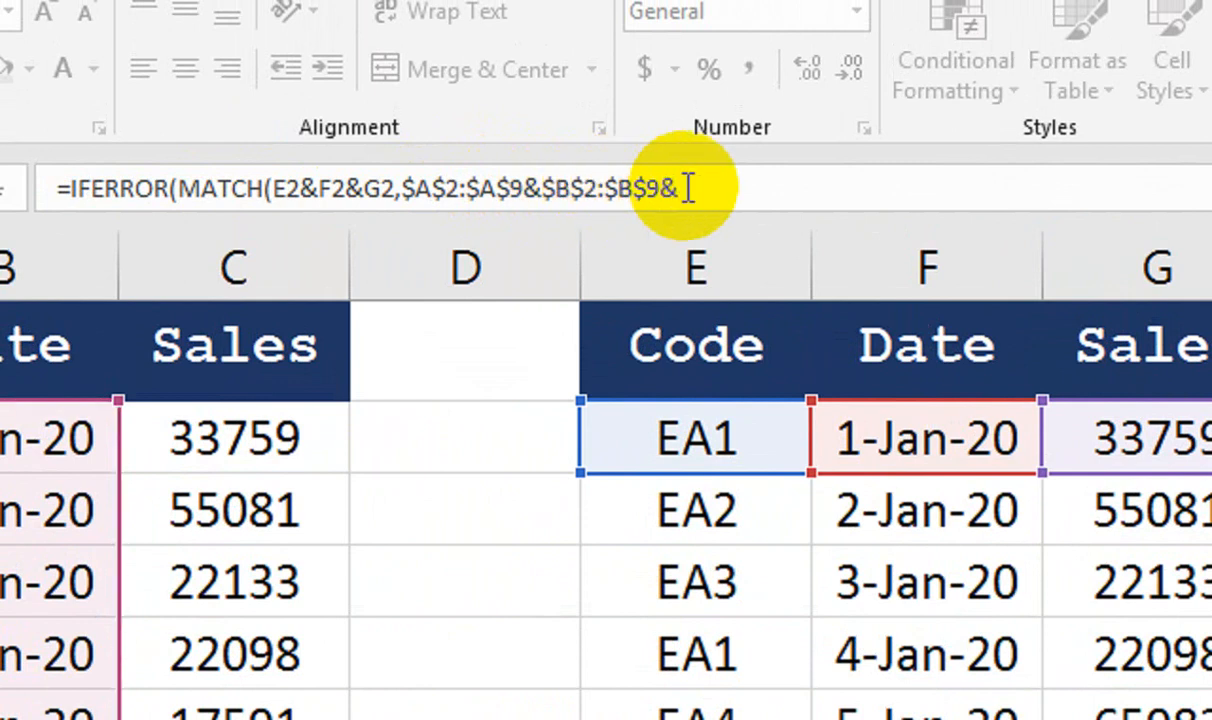
Append the absolute sales range $C$2:$C$9 and set MATCH to 0 for exact match
left_click_drag(300, 442, 303, 579)
left_click(303, 579)
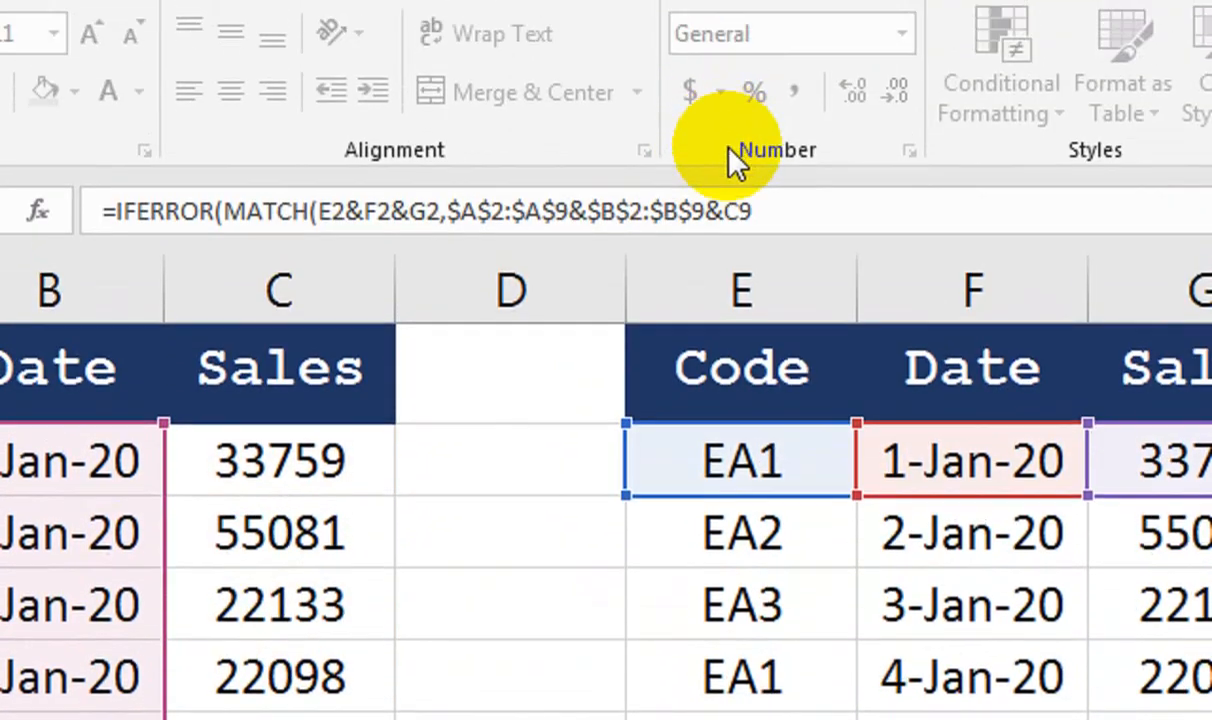
left_click(760, 204)
key("BackSpace")
key("BackSpace")
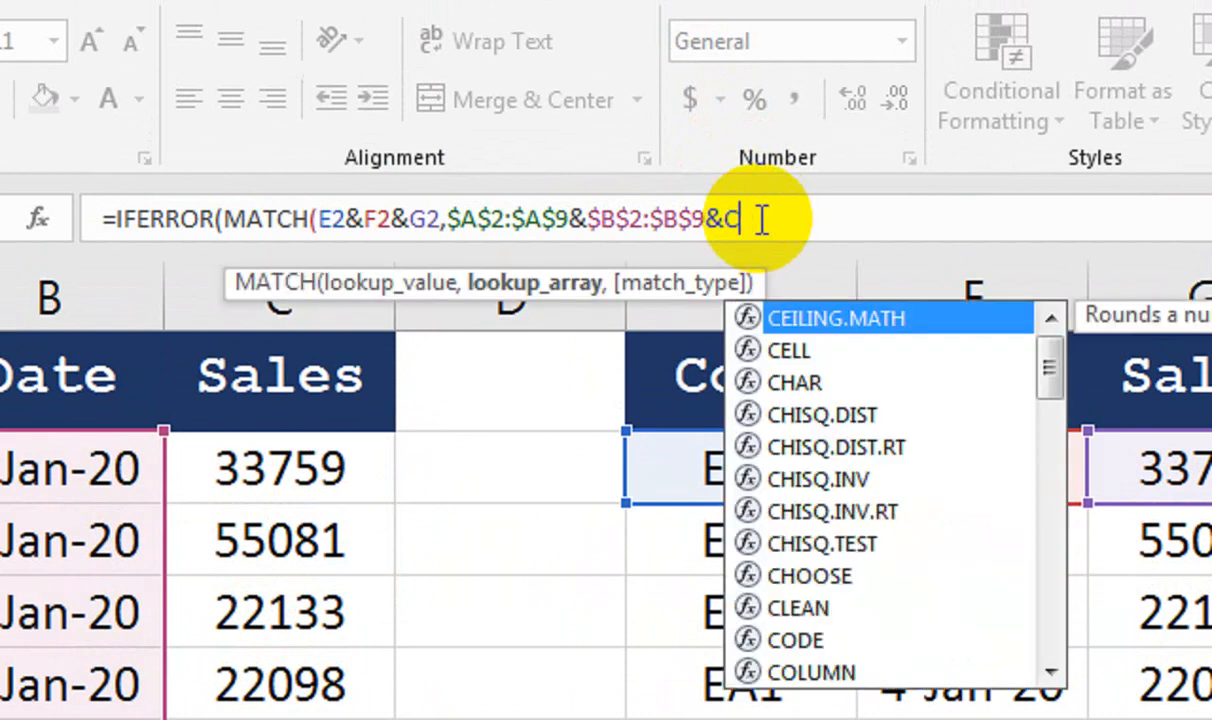
left_click(386, 467)
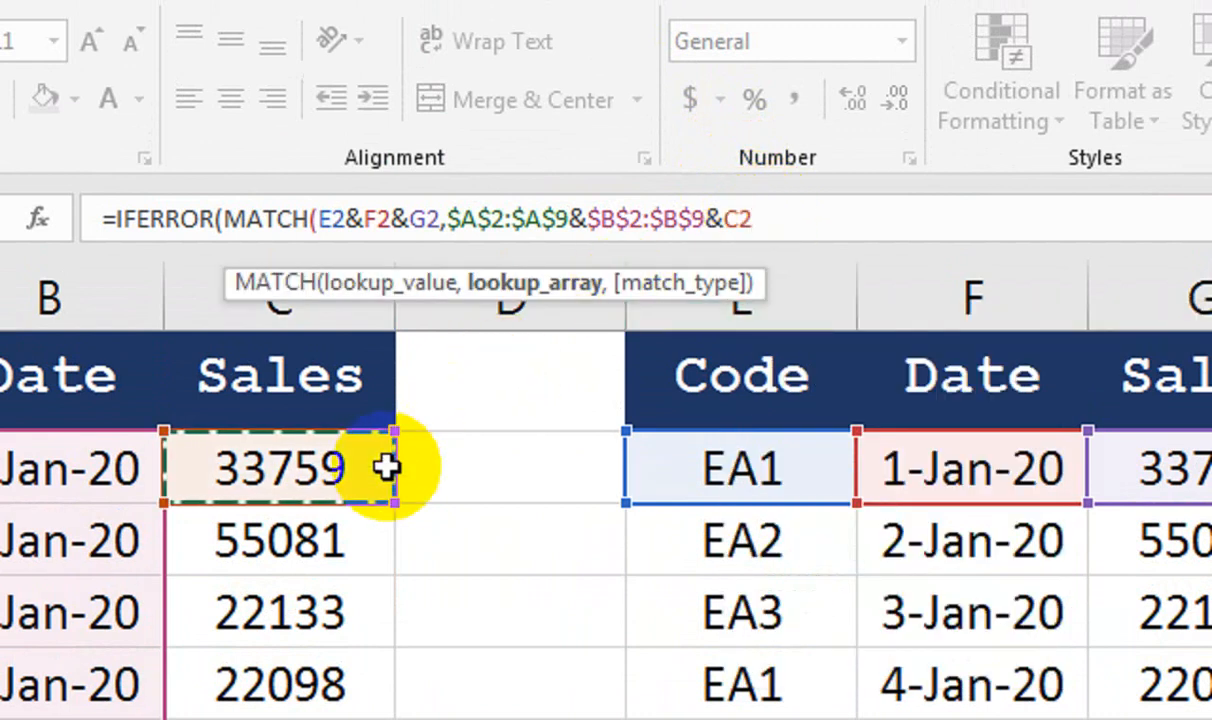
key("ctrl+shift+Down")
key("F4")
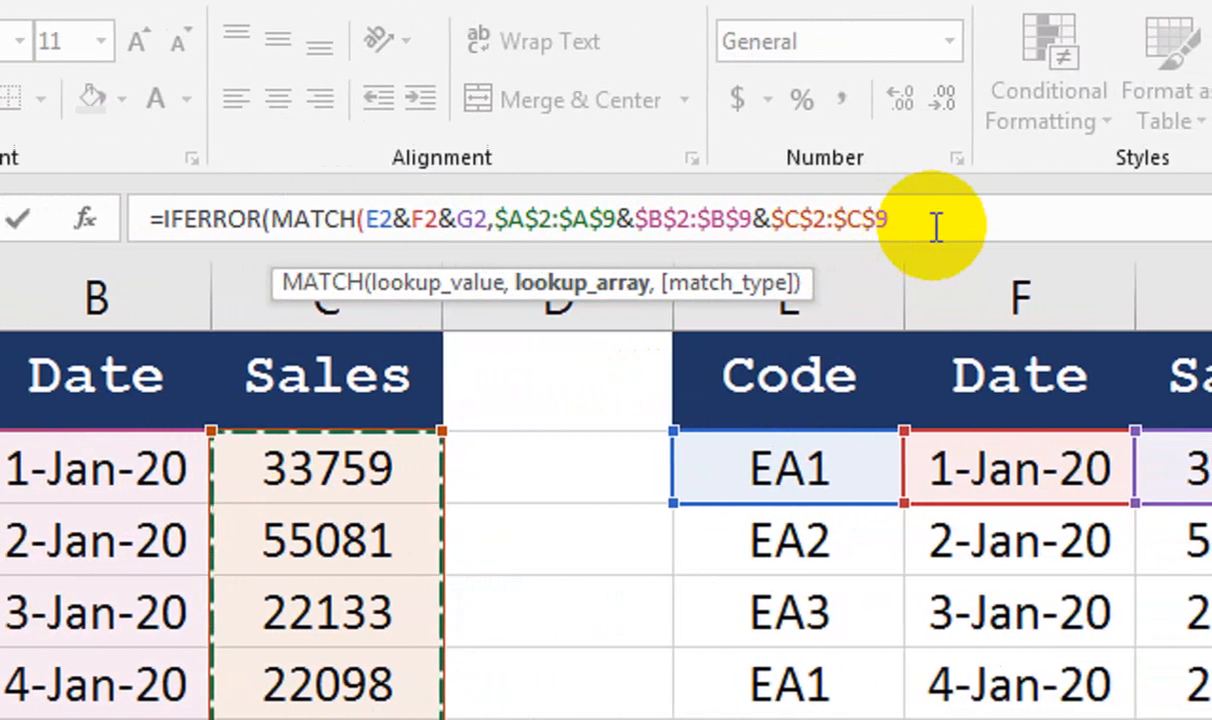
type(",")
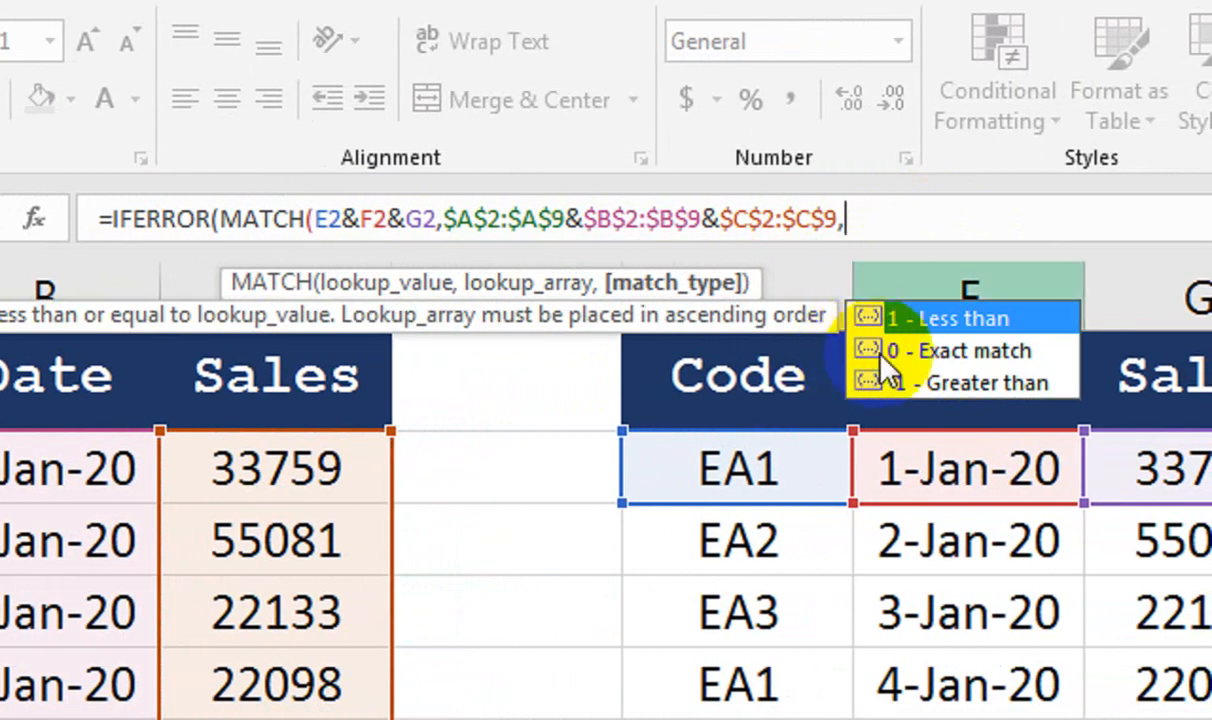
left_click(880, 352)
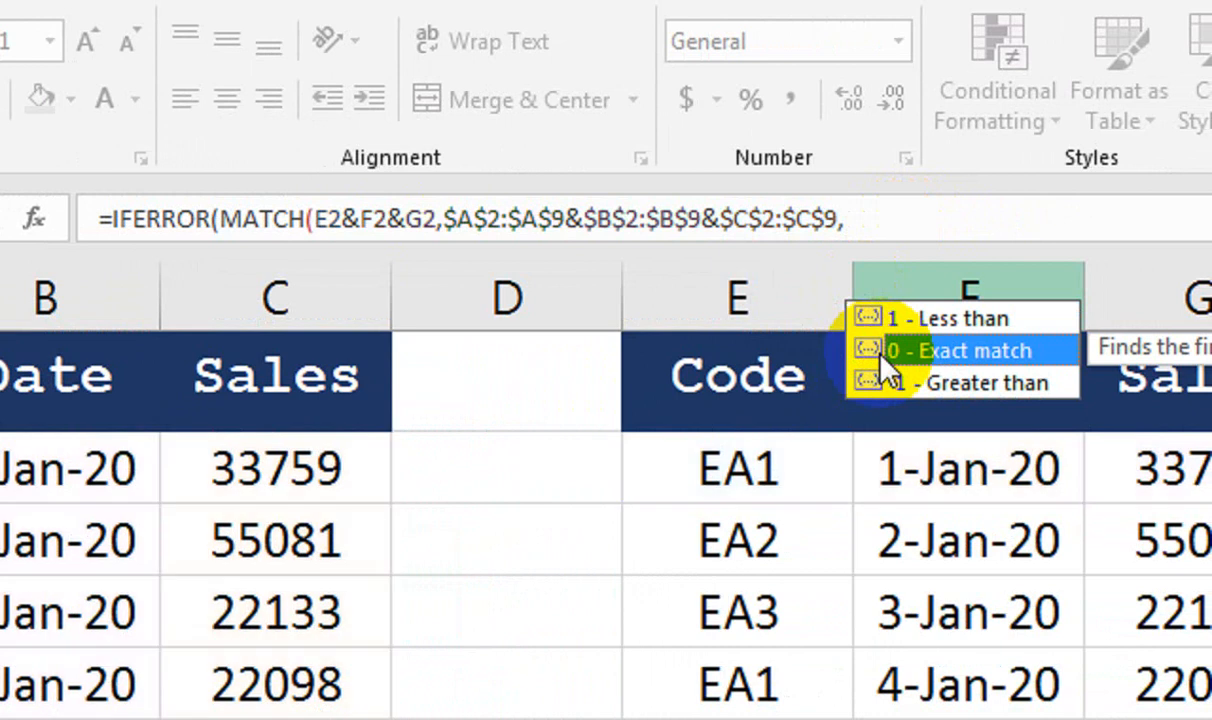
double_click(880, 352)
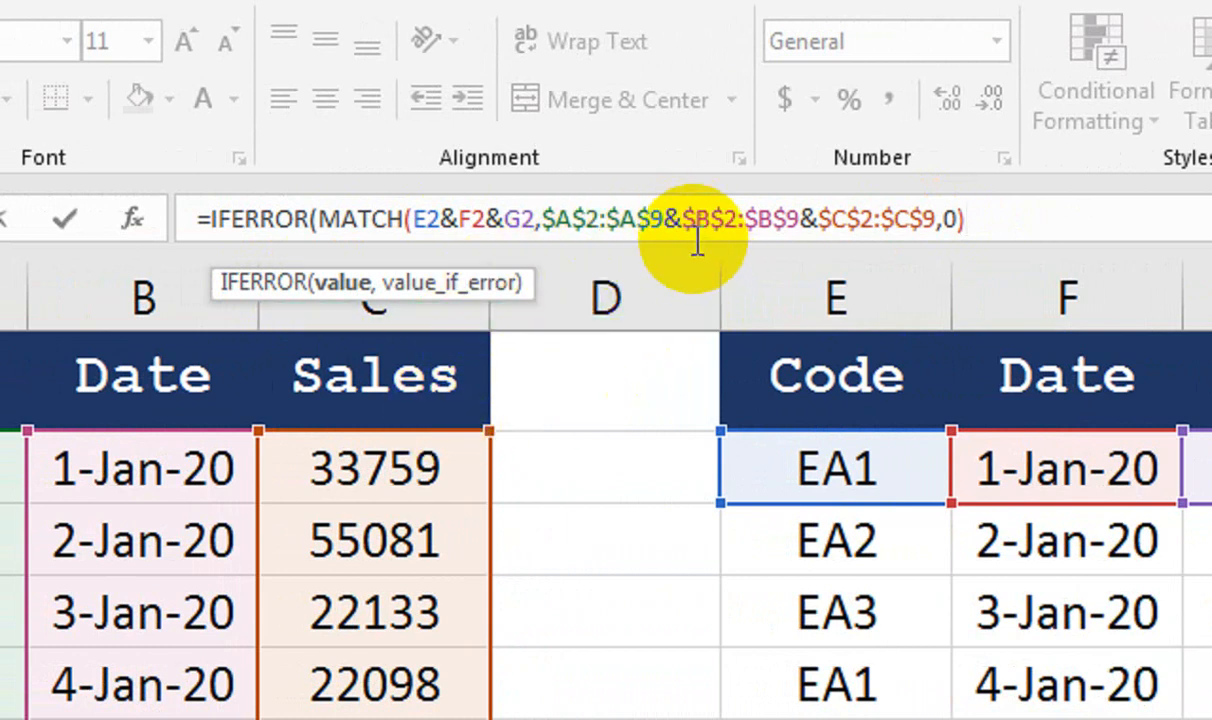
Close IFERROR with a "Not Match" fallback and enter H2 as an array formula
type(",\"Not Match")
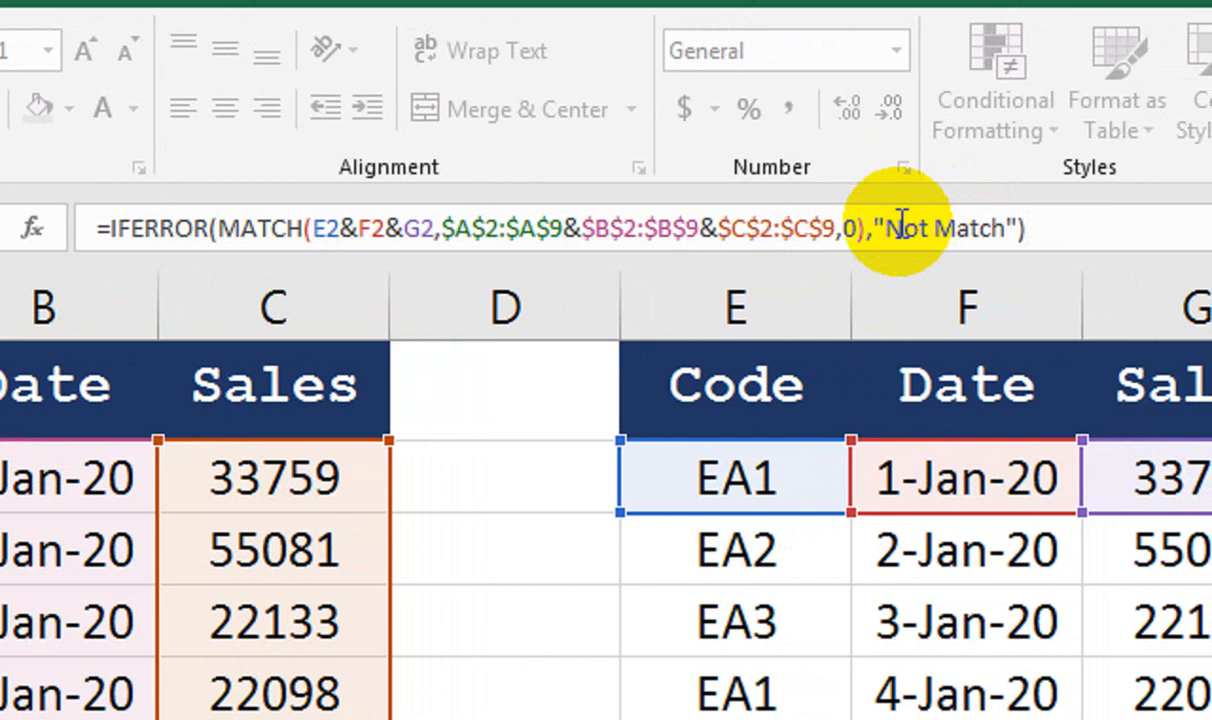
left_click(900, 228)
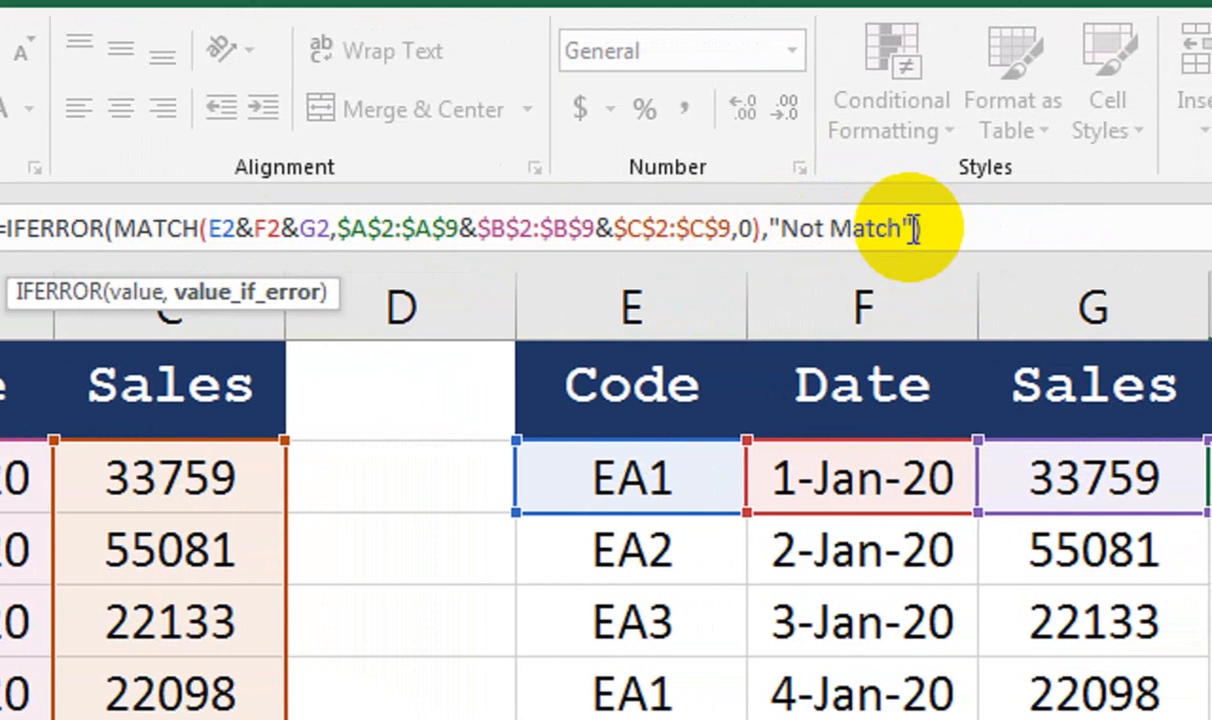
type(")")
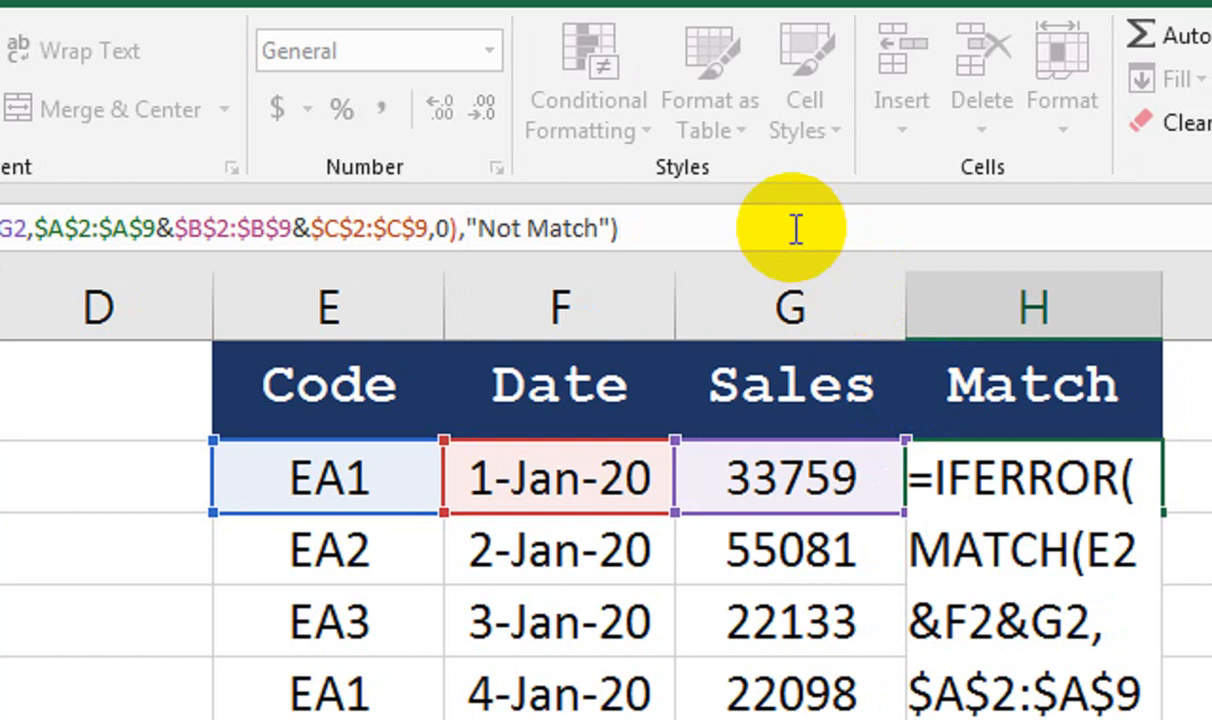
key("ctrl+shift+Return")
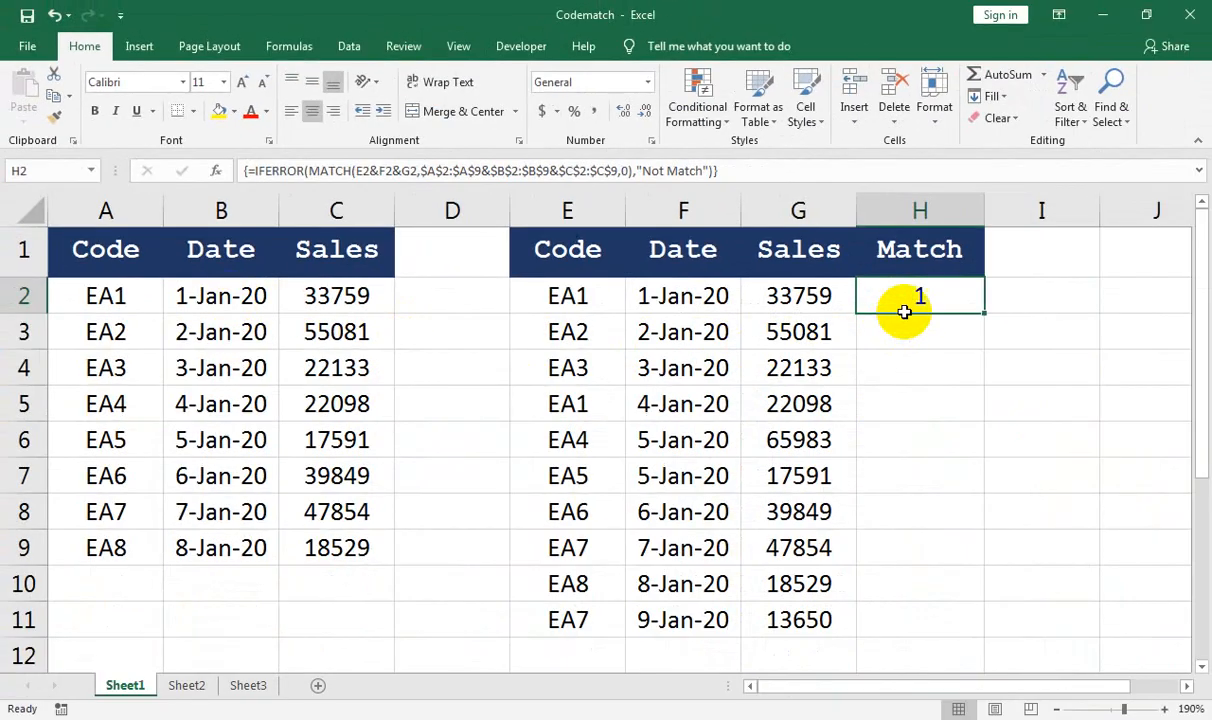
Copy the H2 Match formula down column H through H11
left_click_drag(986, 314, 966, 601)
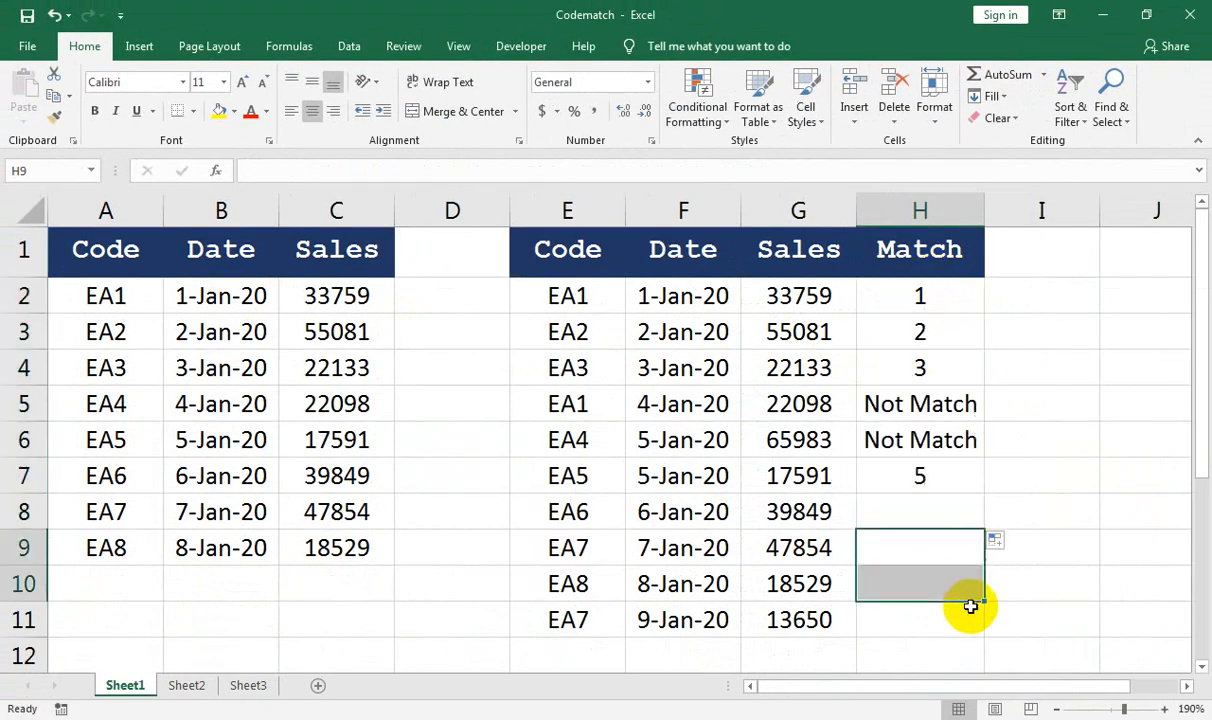
left_click(941, 285)
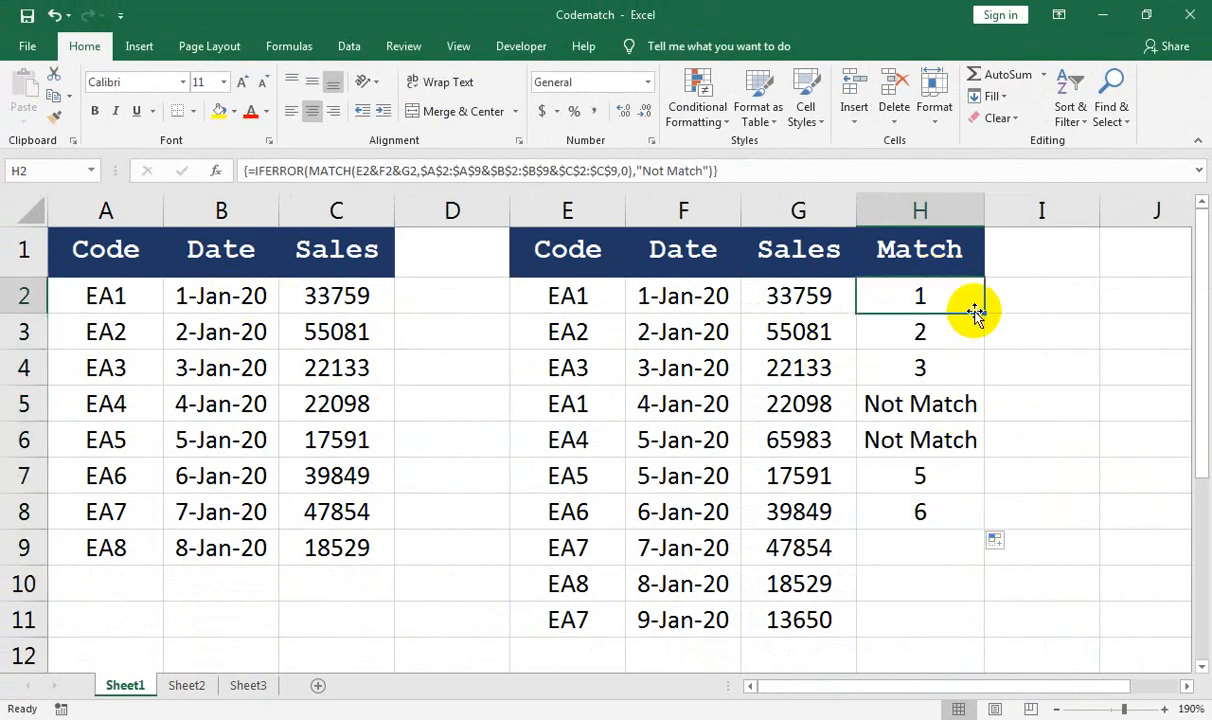
double_click(982, 313)
left_click(982, 311)
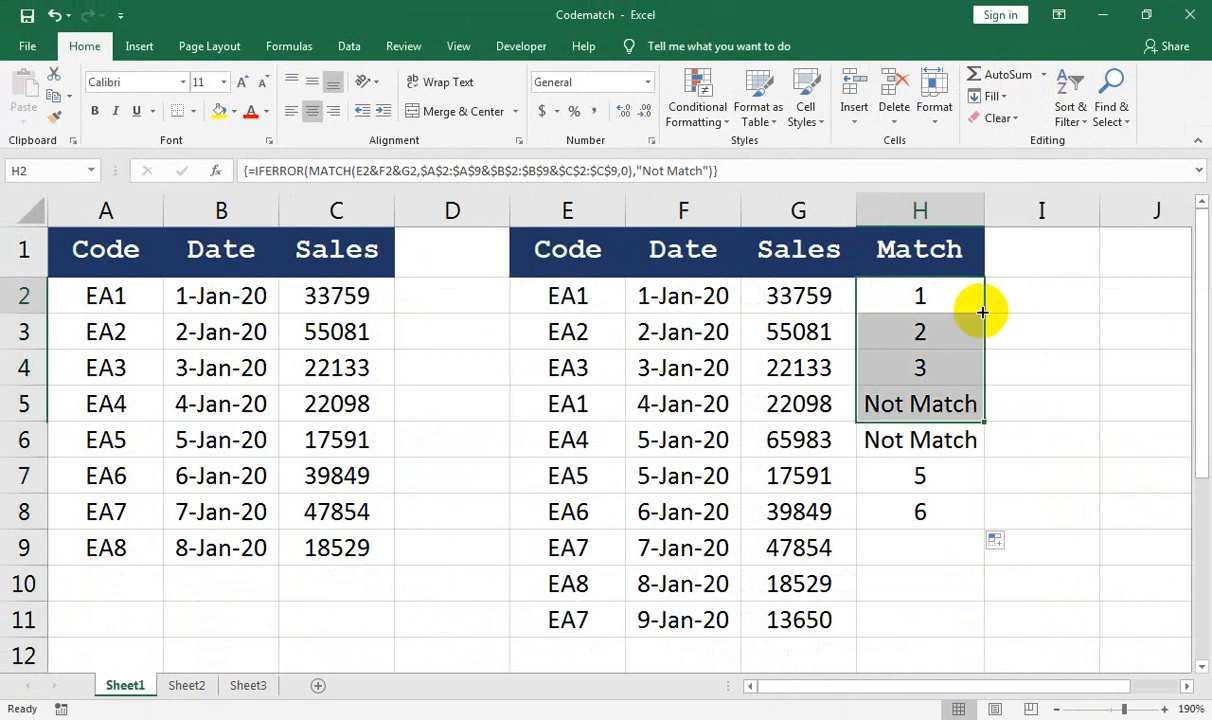
left_click(952, 507)
double_click(985, 532)
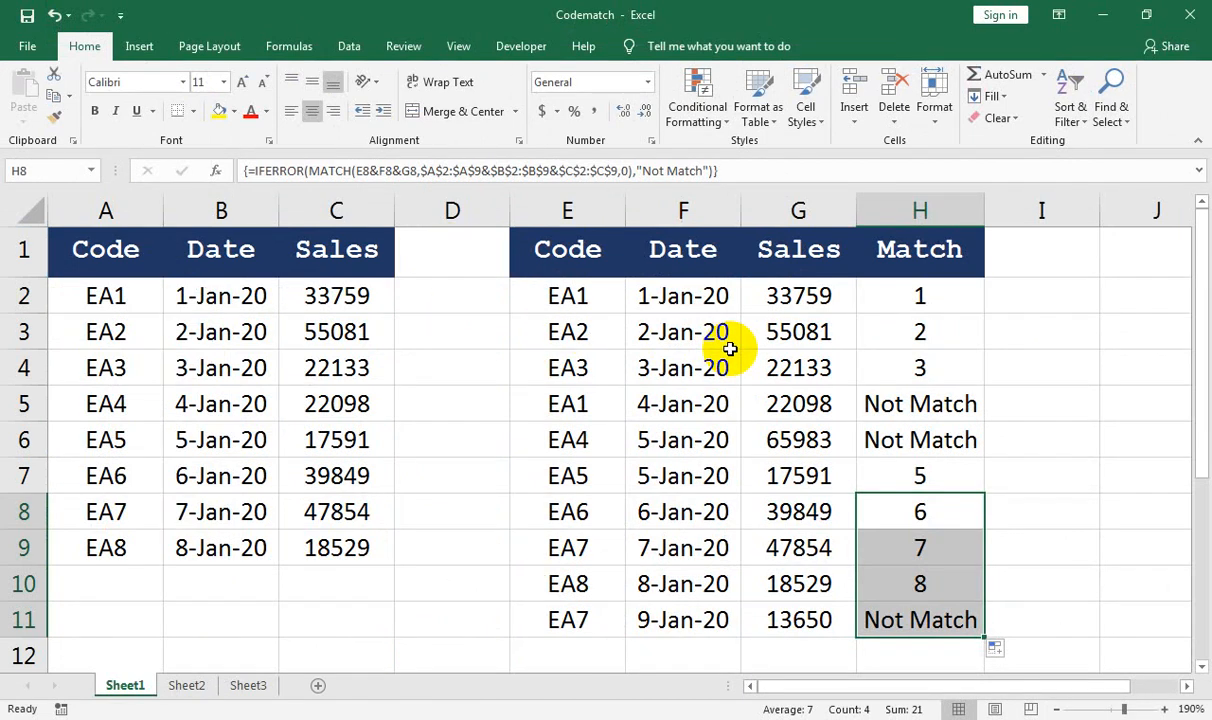
On Sheet2, start the F2 Sales cell with =IFERROR(VLOOKUP(
left_click(187, 685)
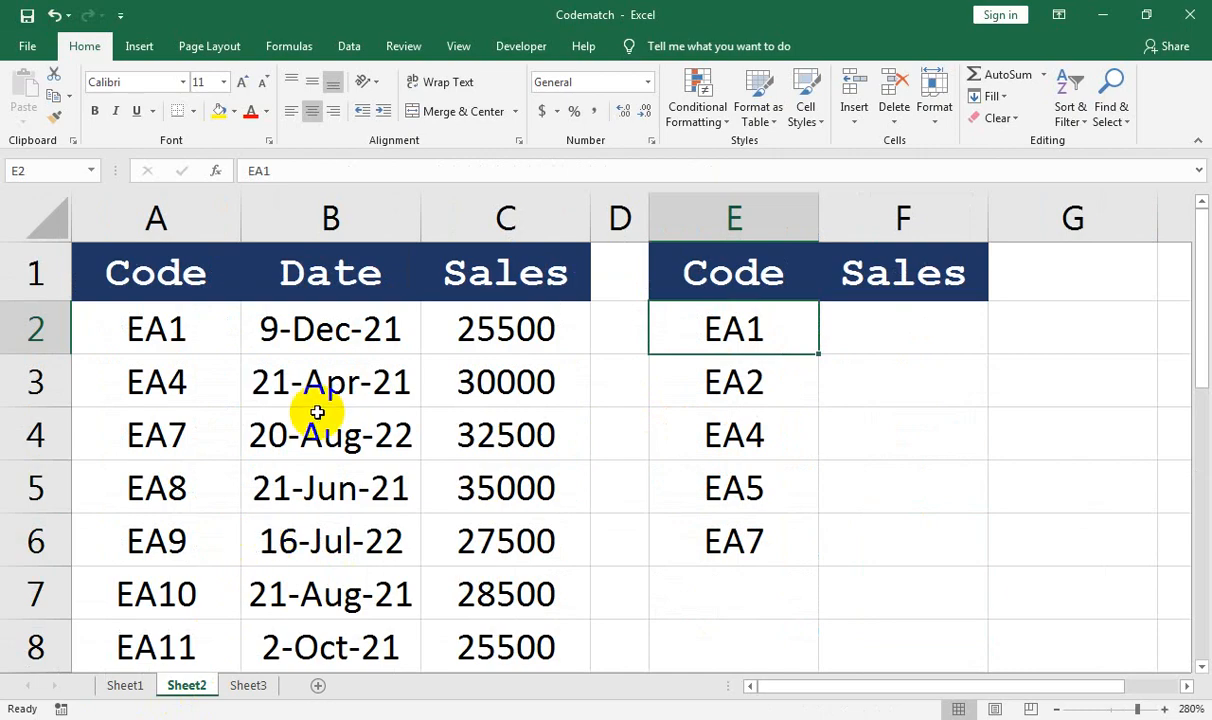
left_click(303, 381)
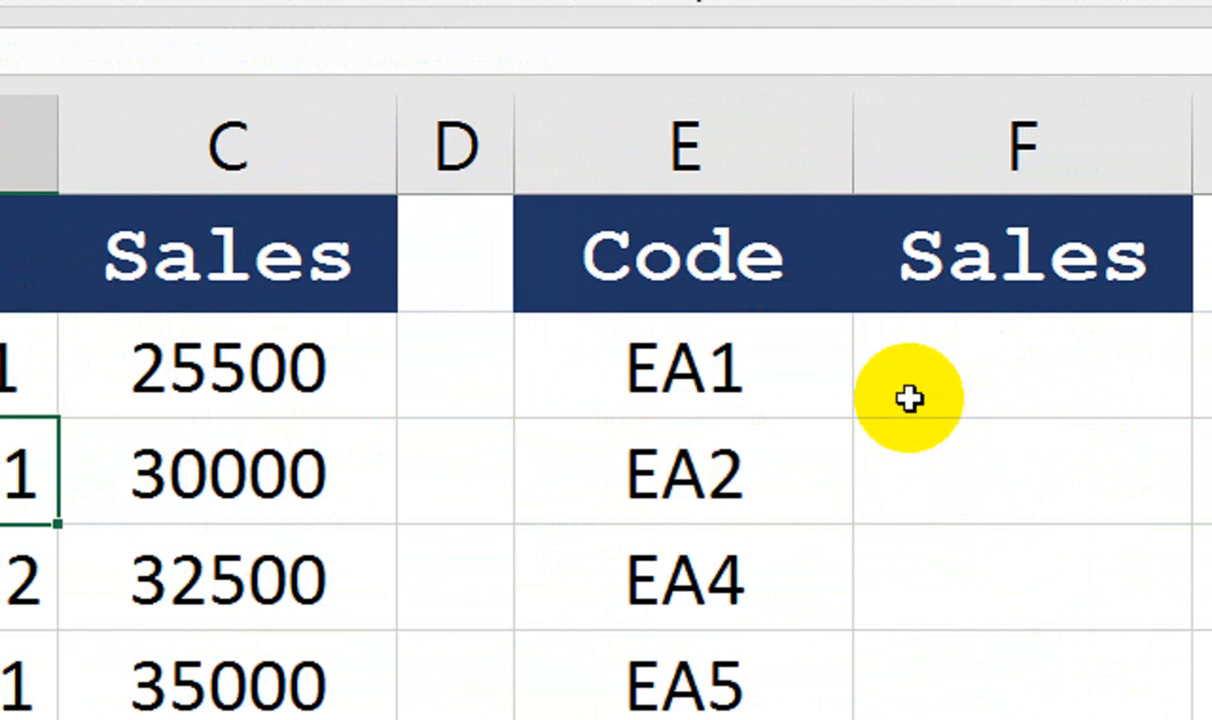
left_click(908, 399)
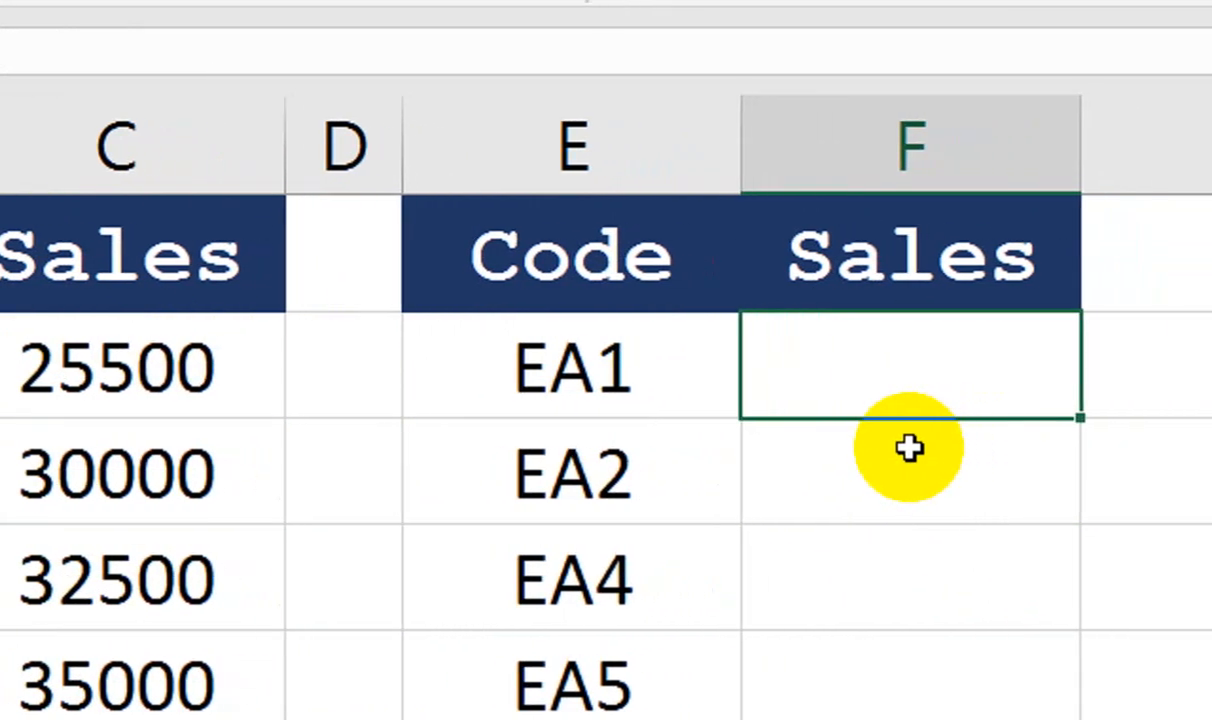
type("=if")
left_click(906, 466)
double_click(906, 466)
type("vlo")
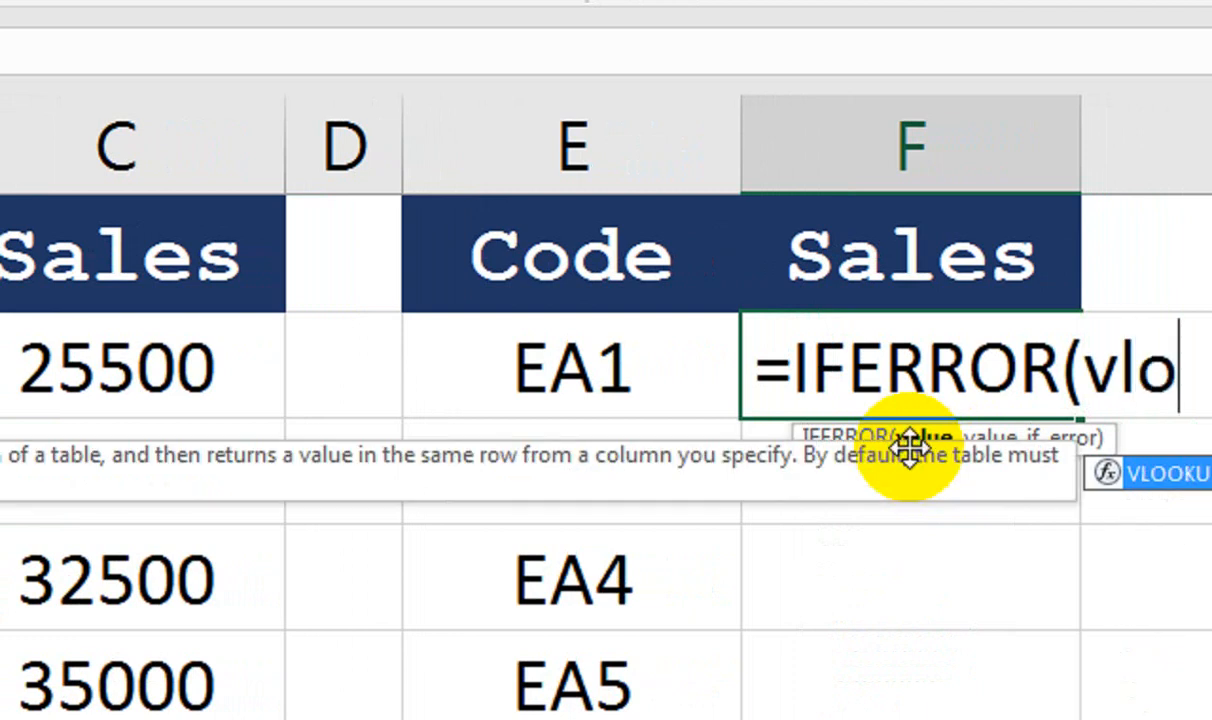
key("Tab")
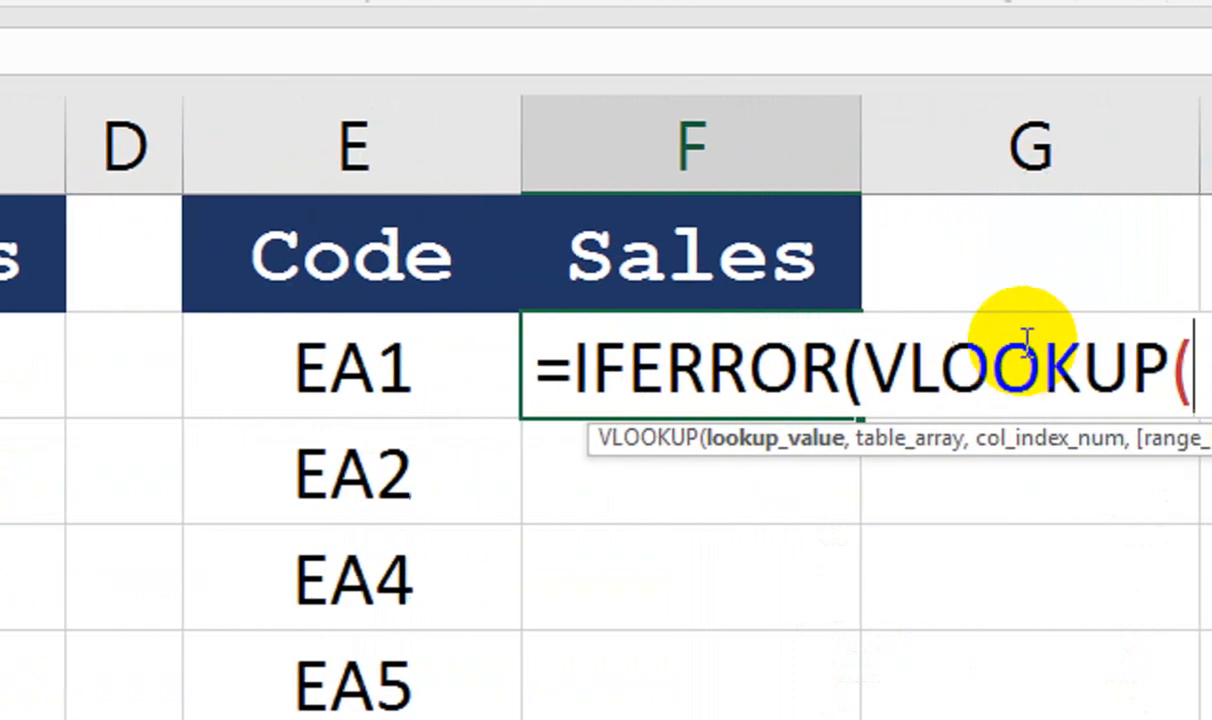
Complete it as VLOOKUP(E2,$A$1:$C$10,3,FALSE) with a "missing" fallback and enter it
left_click(610, 365)
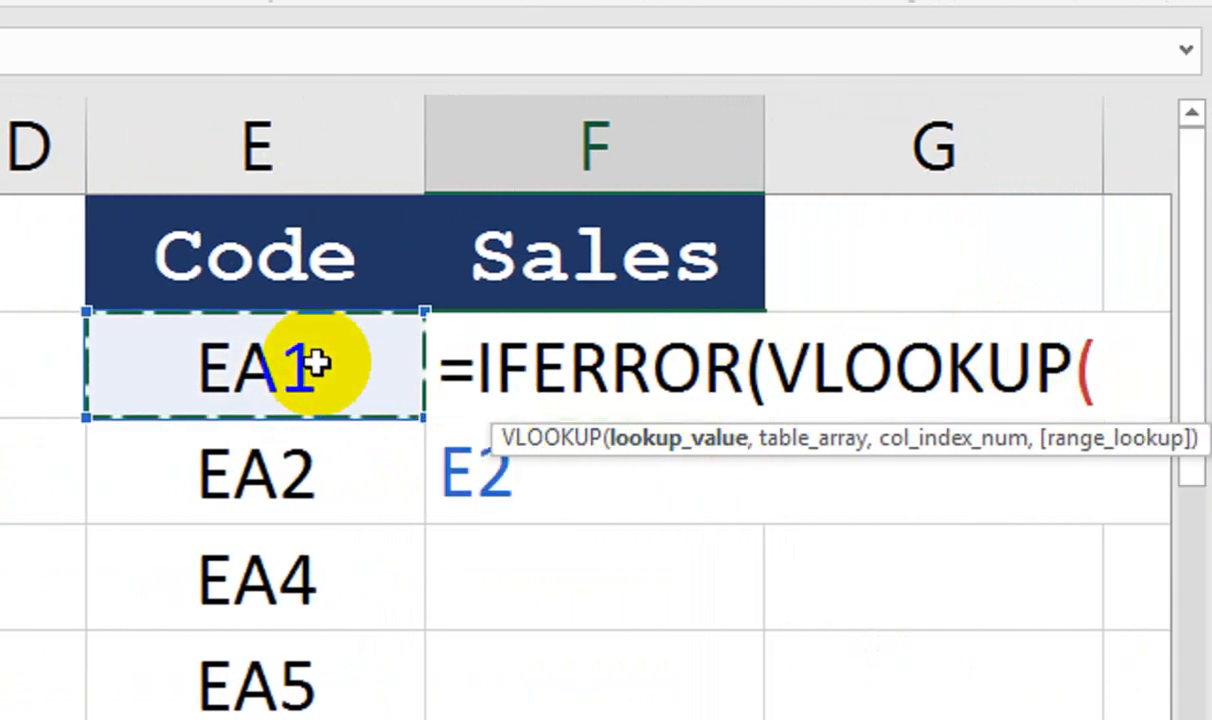
type(",")
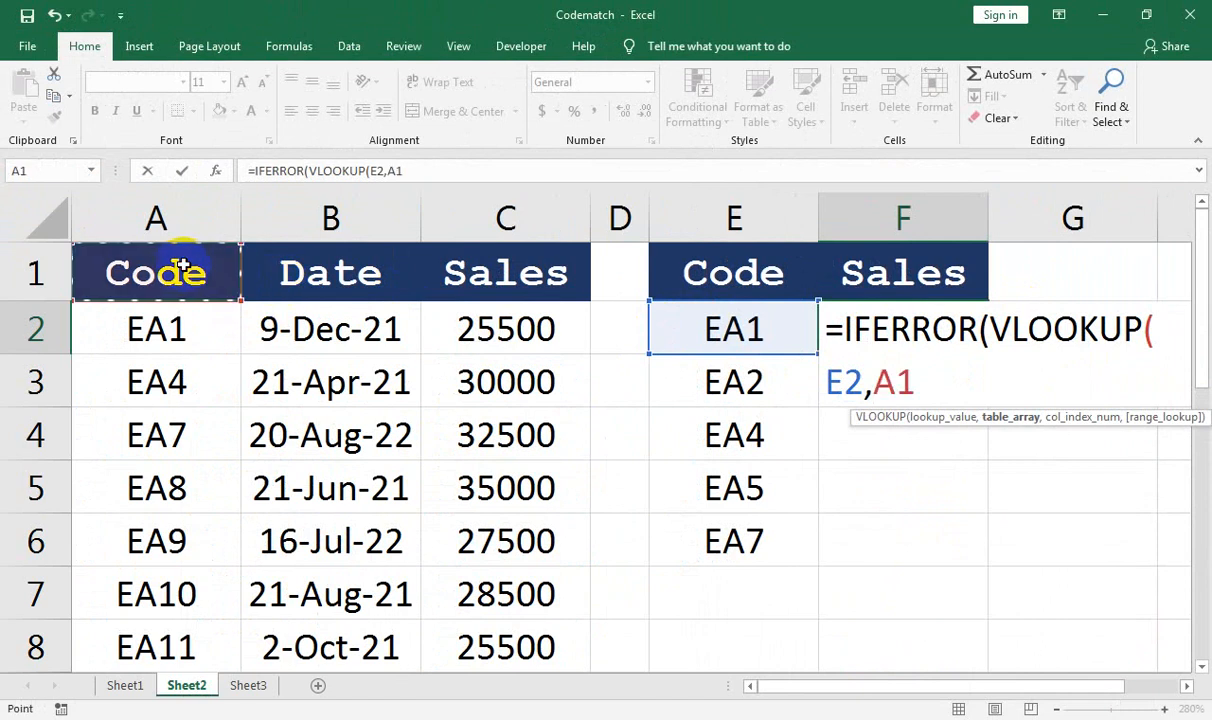
key("ctrl+shift+Right")
key("ctrl+shift+Down")
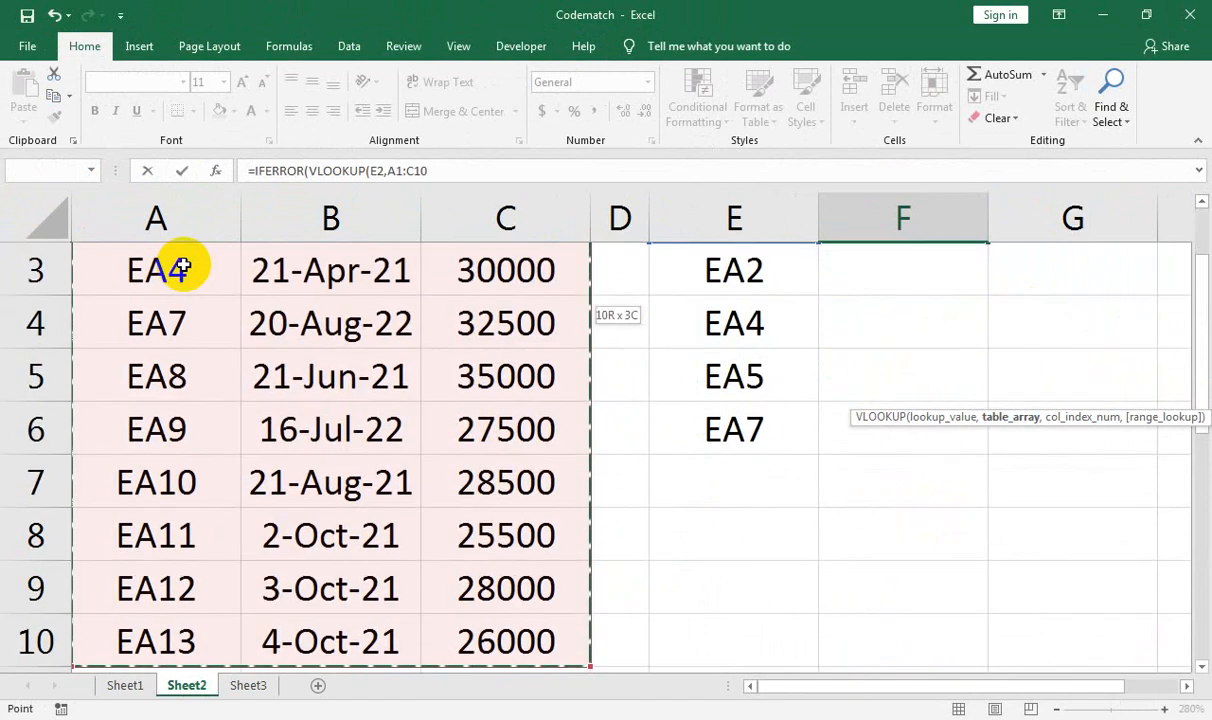
key("F4")
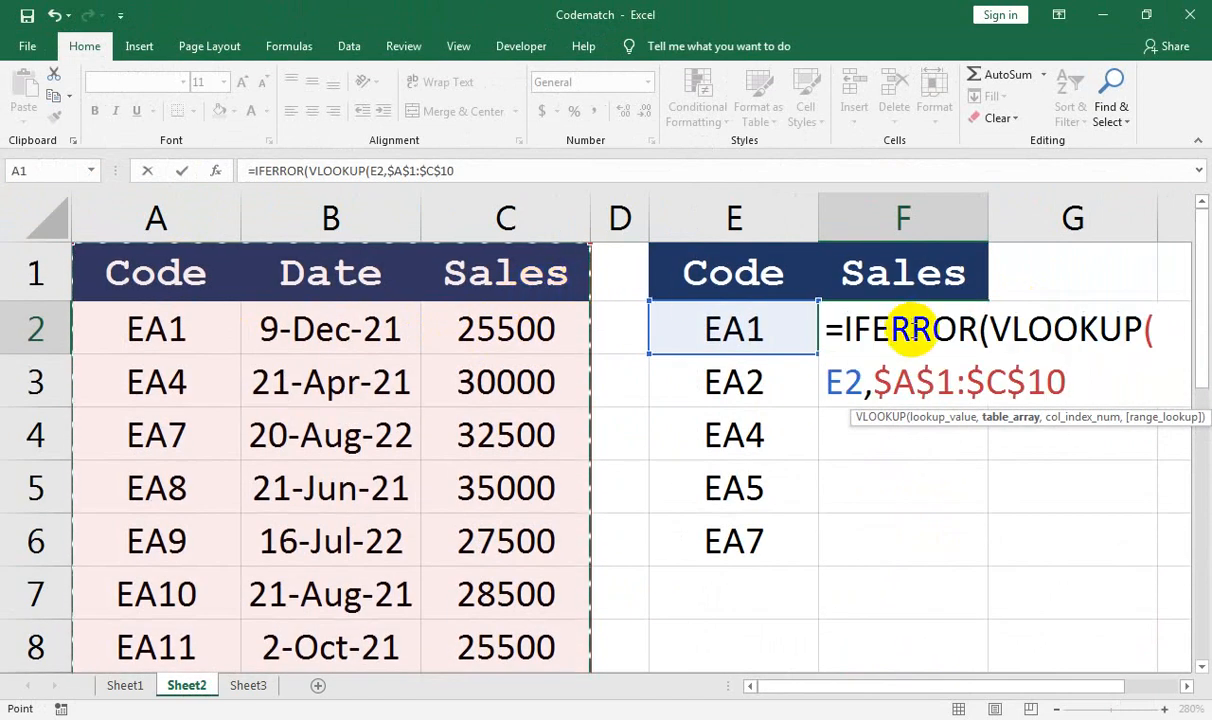
type(",")
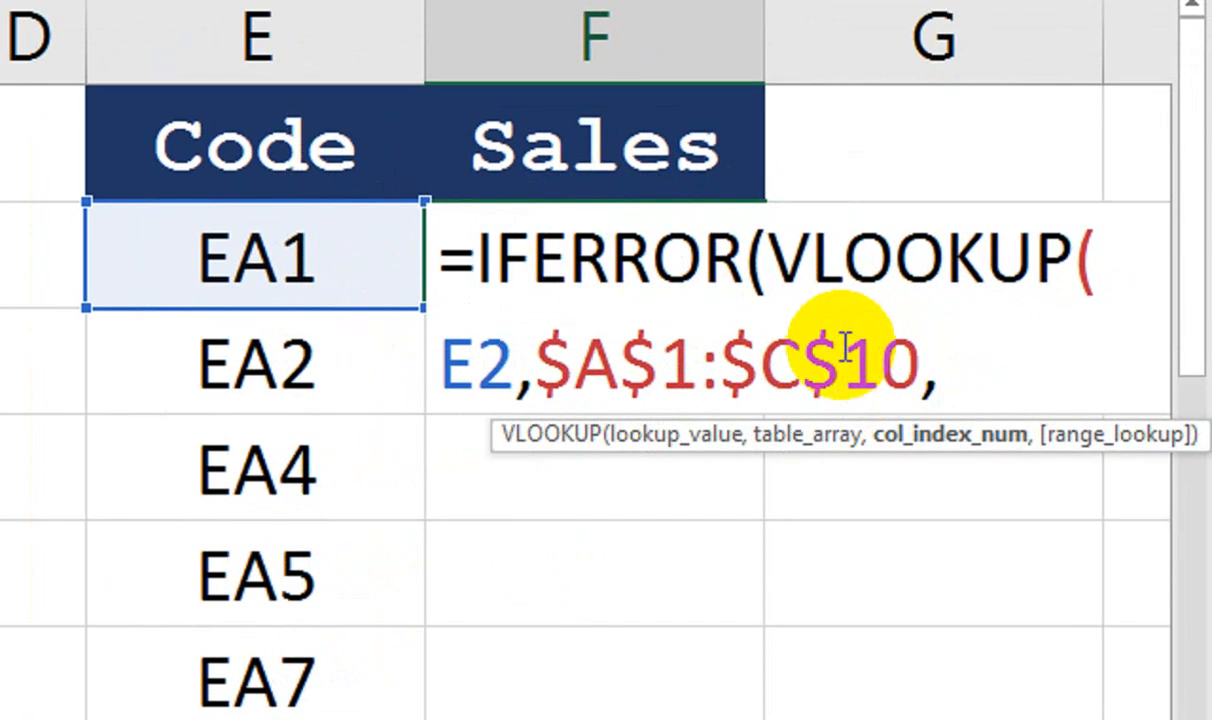
type("3,")
key("Down")
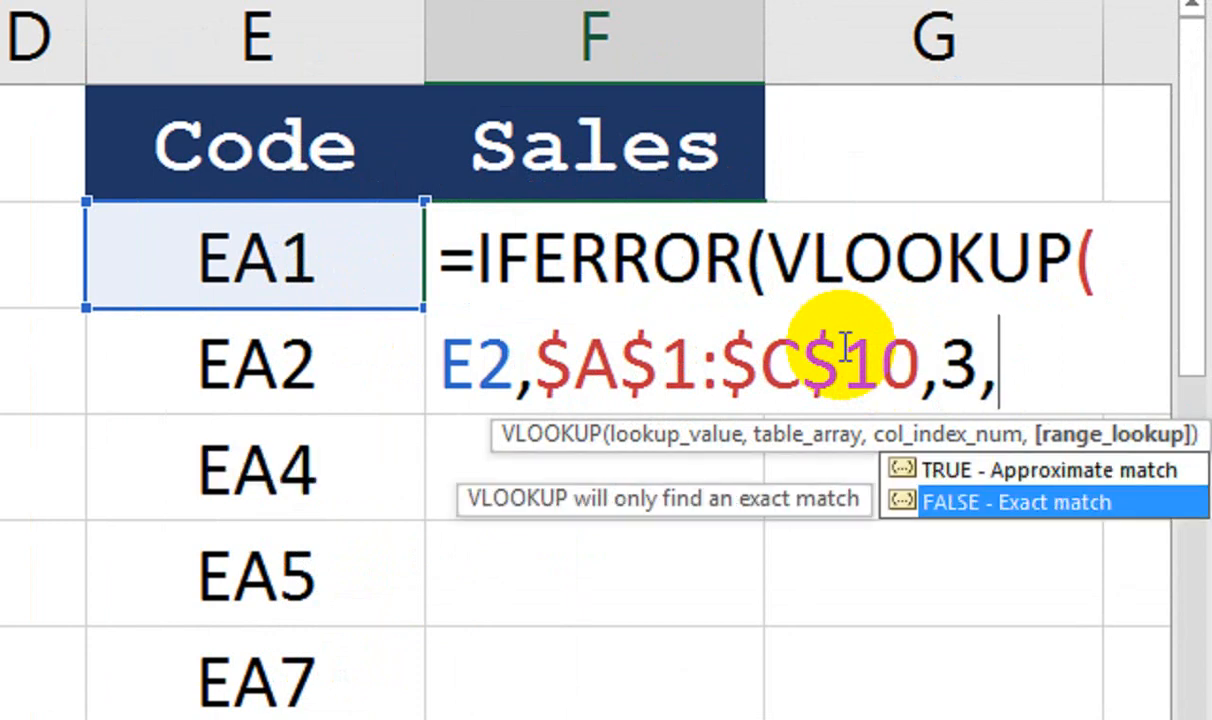
key("Tab")
key("BackSpace")
type("),\"missing\")")
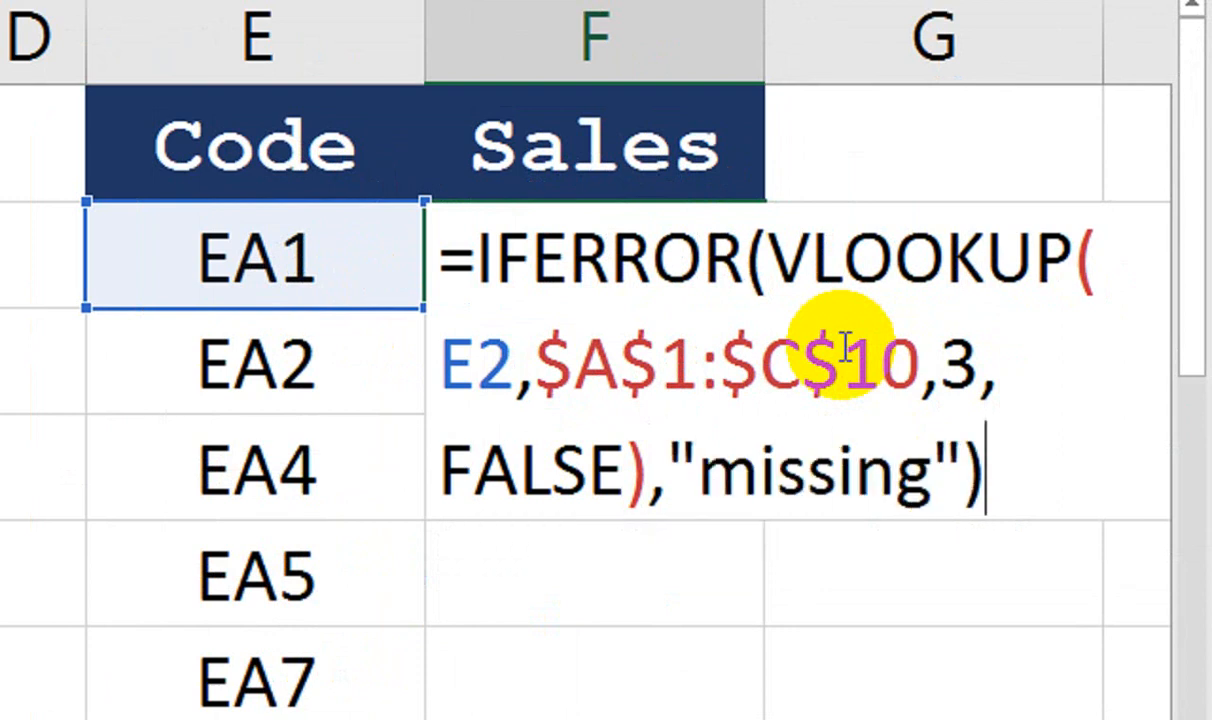
key("Return")
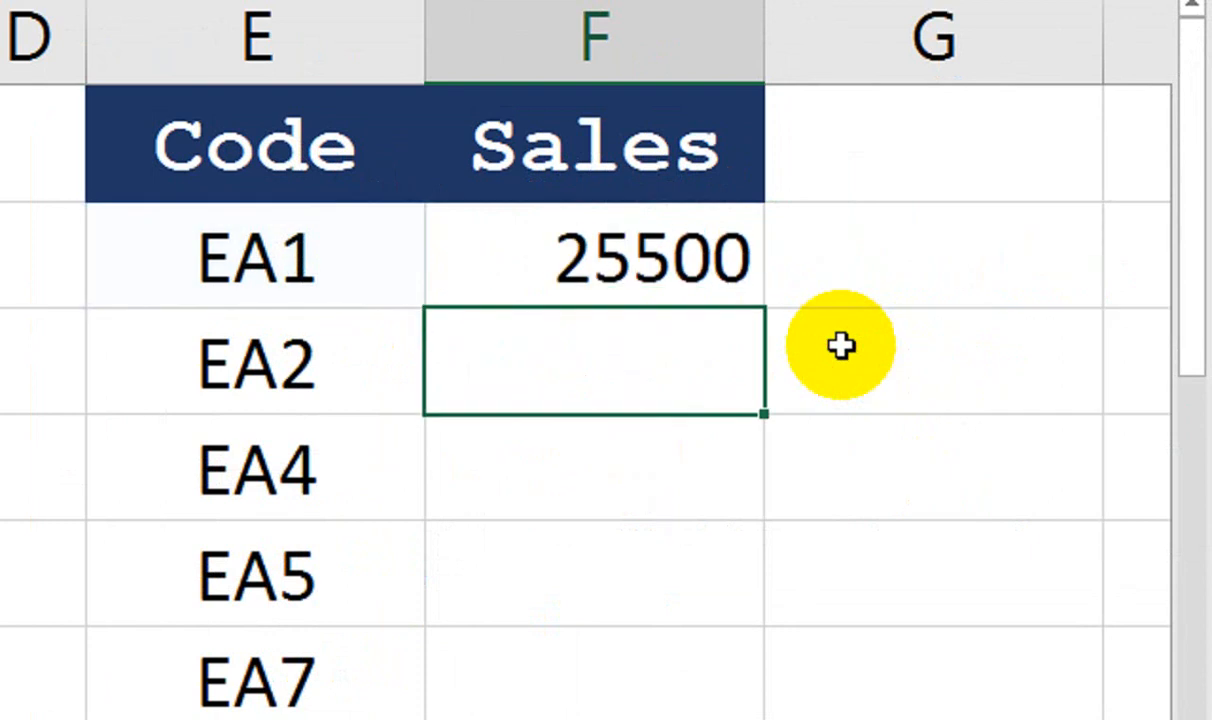
Fill the F2 formula down column F, showing 25500, missing, 30000, missing, 32500
left_click(545, 230)
double_click(765, 305)
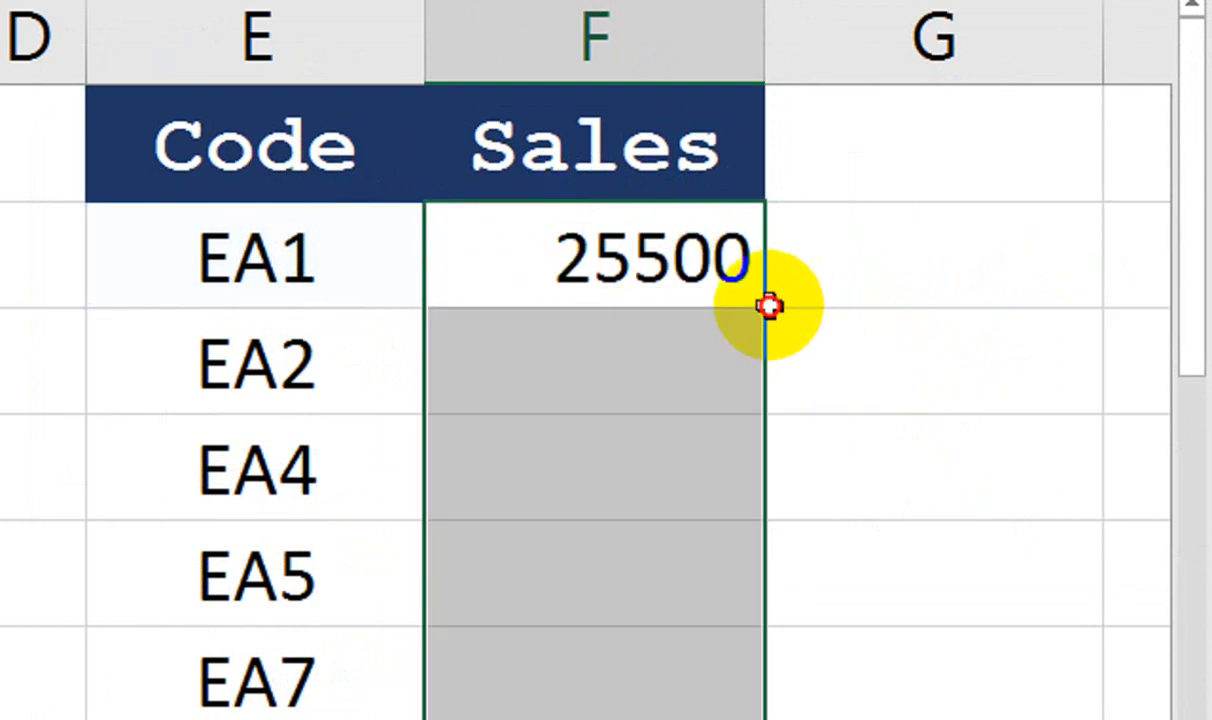
left_click(670, 165)
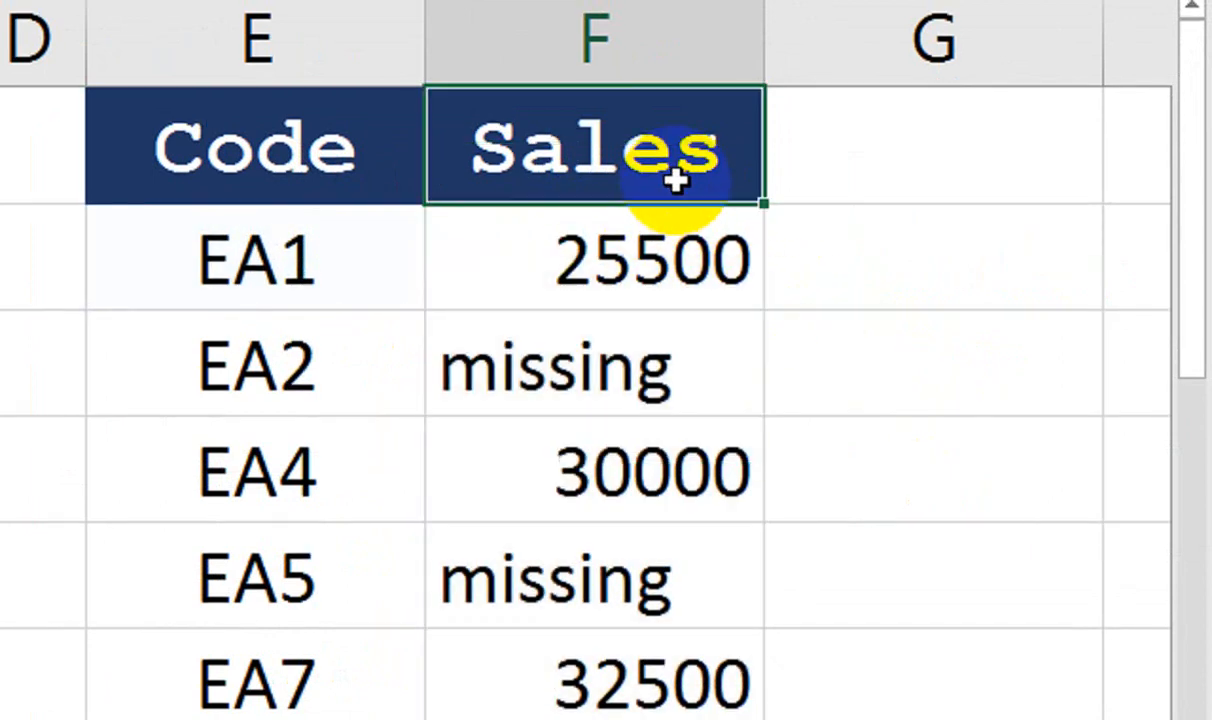
Copy the Sales header into G1 and start G2 with =IF(COUNTIF(
left_click_drag(829, 203, 1004, 200)
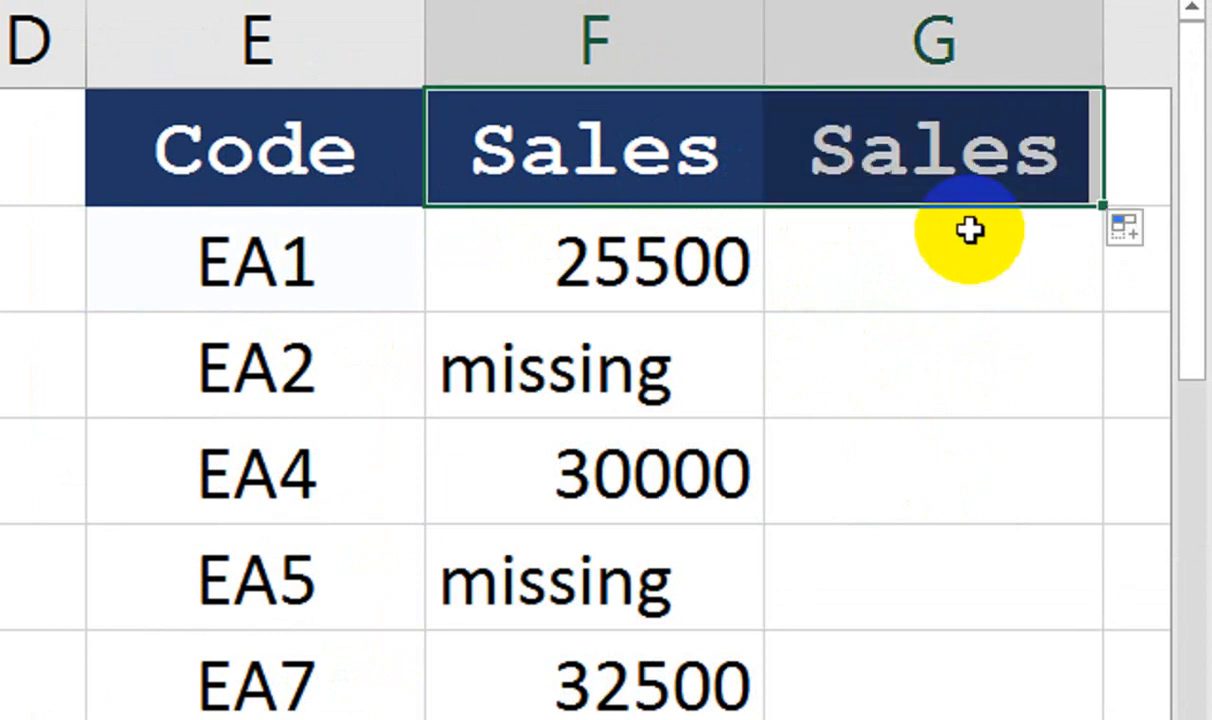
left_click(960, 305)
type("=i")
key("Tab")
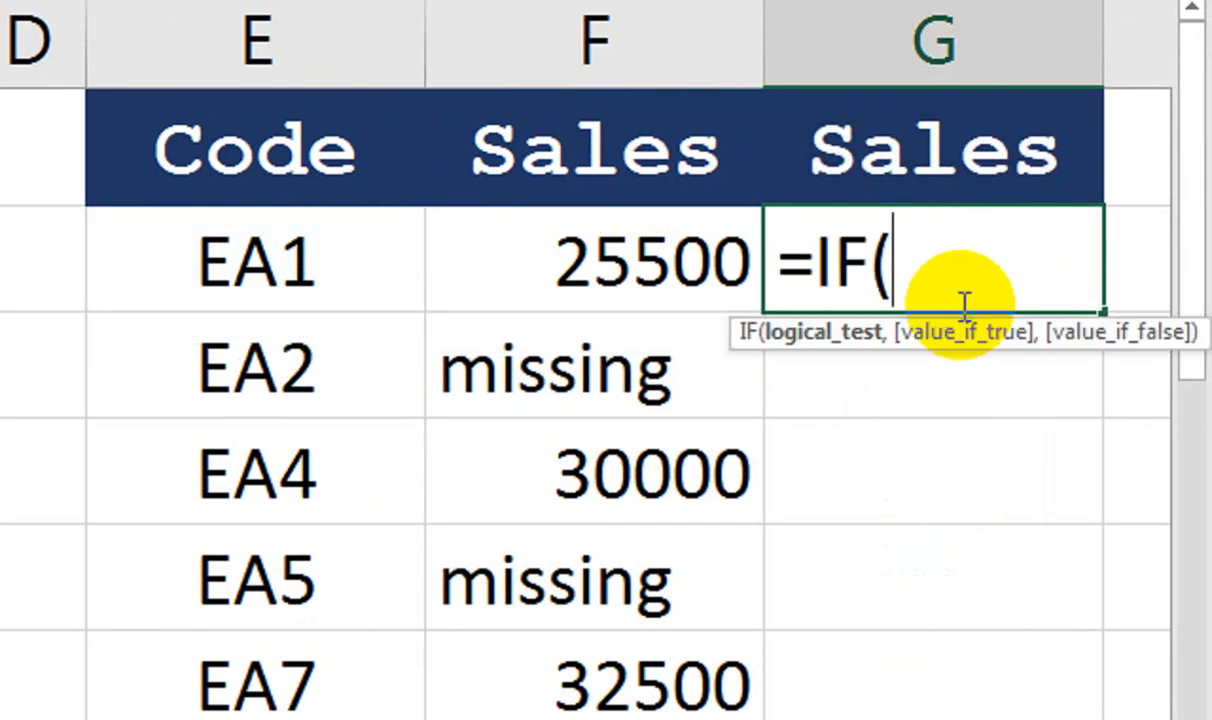
type("countif")
key("Tab")
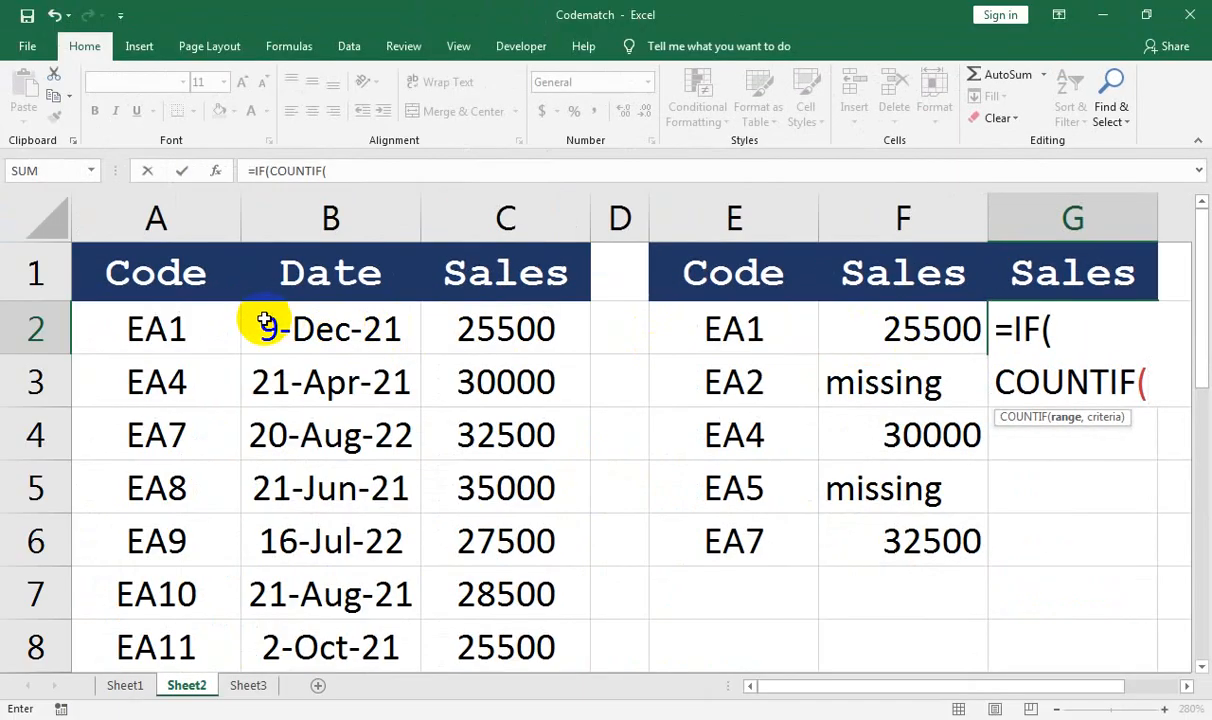
Make COUNTIF count code E2 within the absolute range $A$2:$A$10
left_click(250, 320)
left_click(203, 320)
key("ctrl+shift+Down")
key("F4")
type(",")
left_click(782, 285)
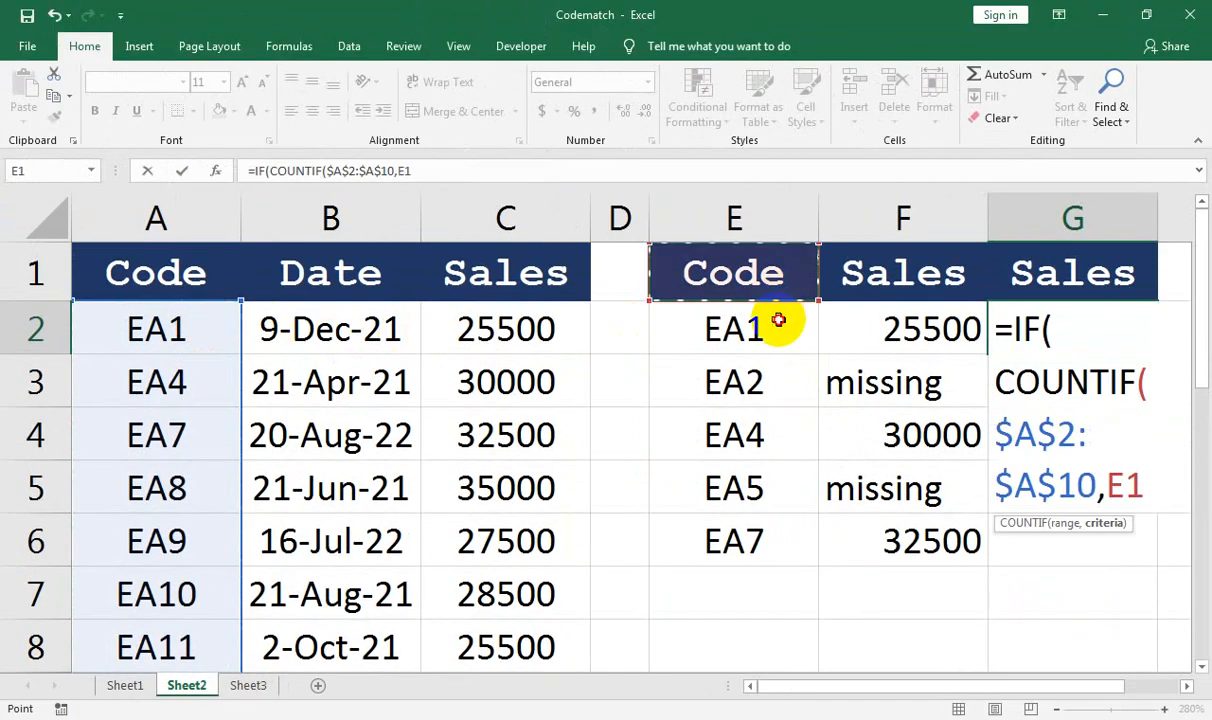
left_click(776, 325)
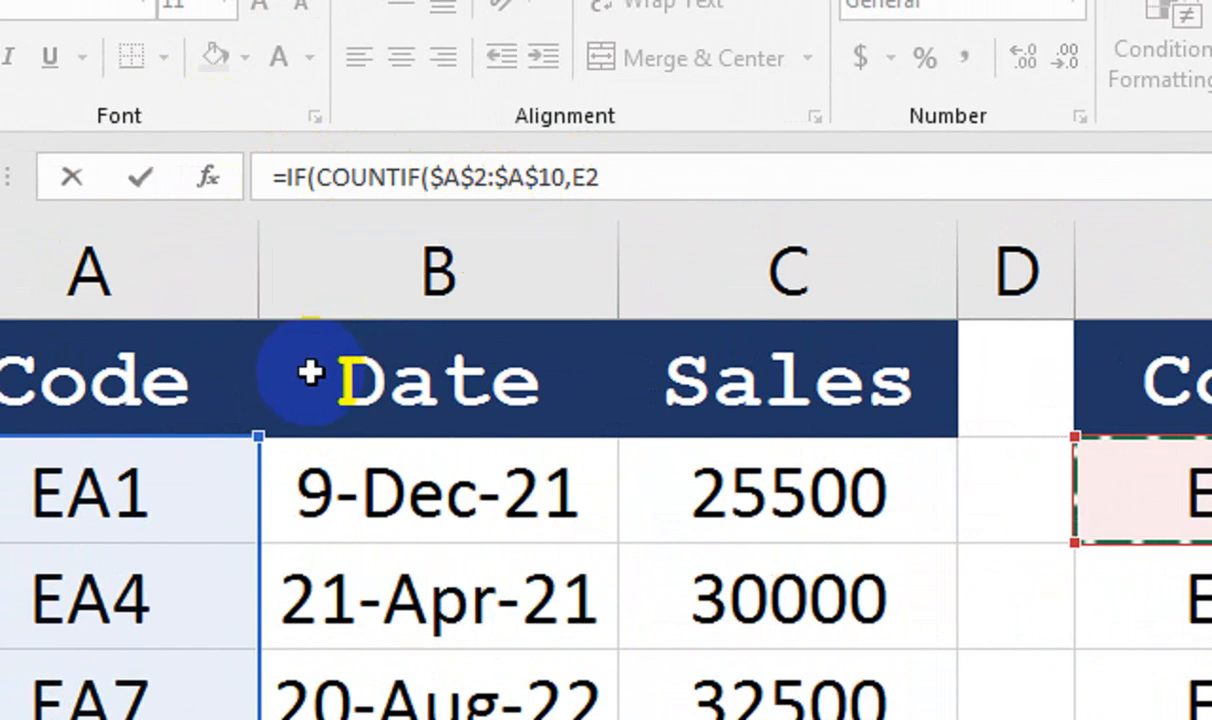
left_click(660, 179)
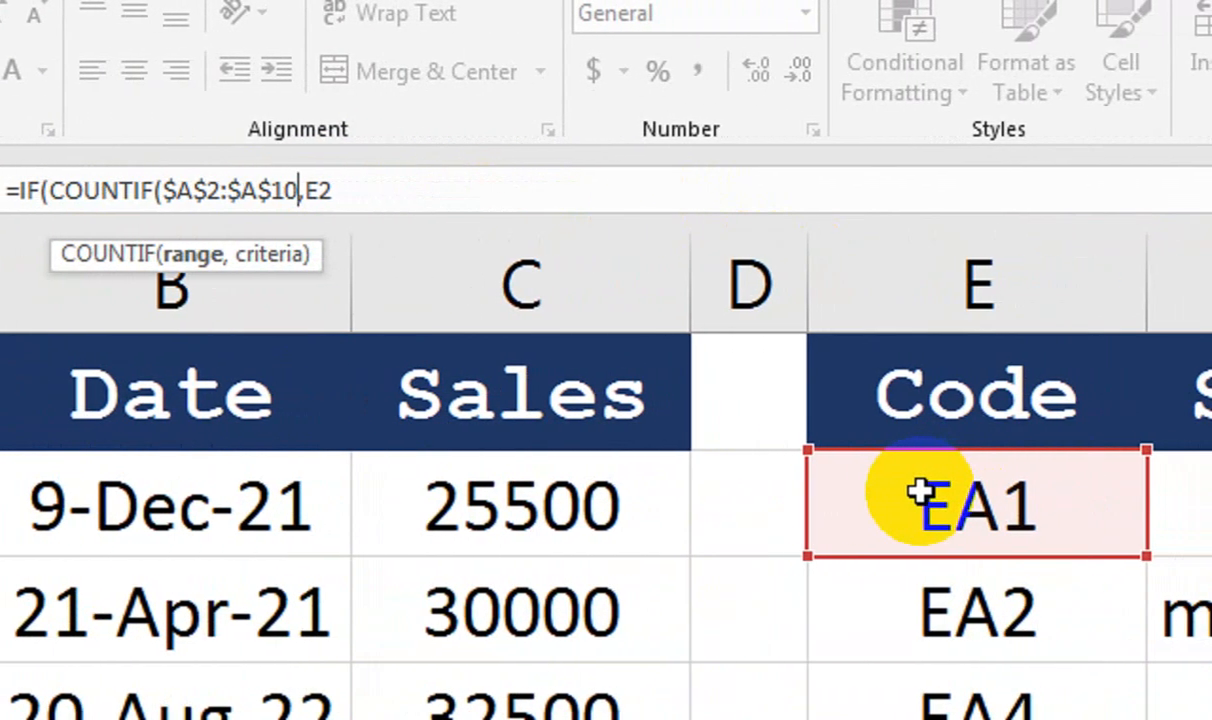
Add VLOOKUP(E2 over the absolute table $A$2:$C$8 as the IF's true result
left_click(414, 189)
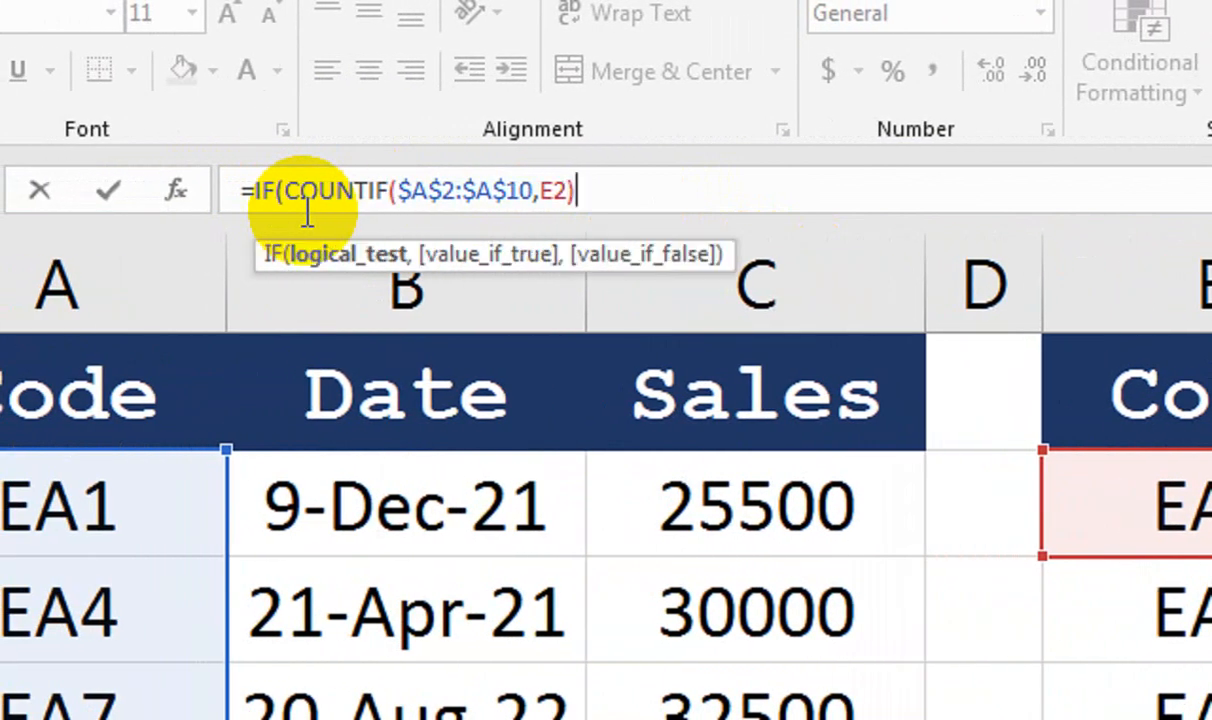
type(",")
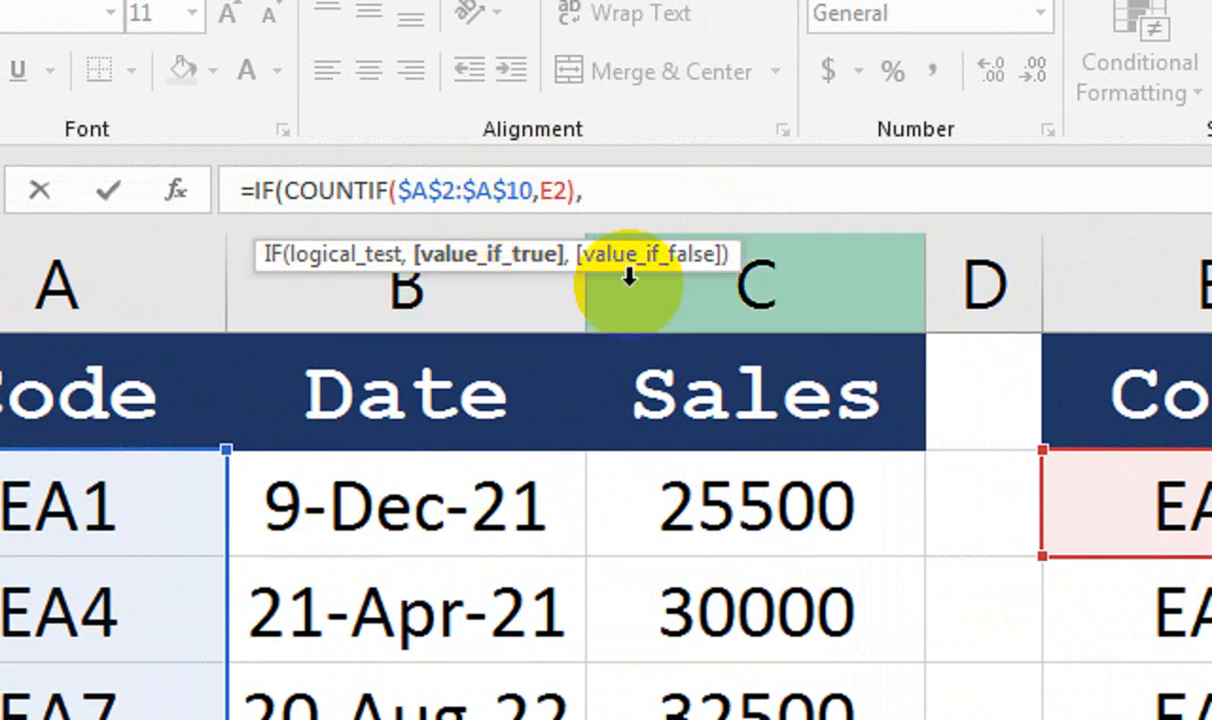
type("vl")
key("Tab")
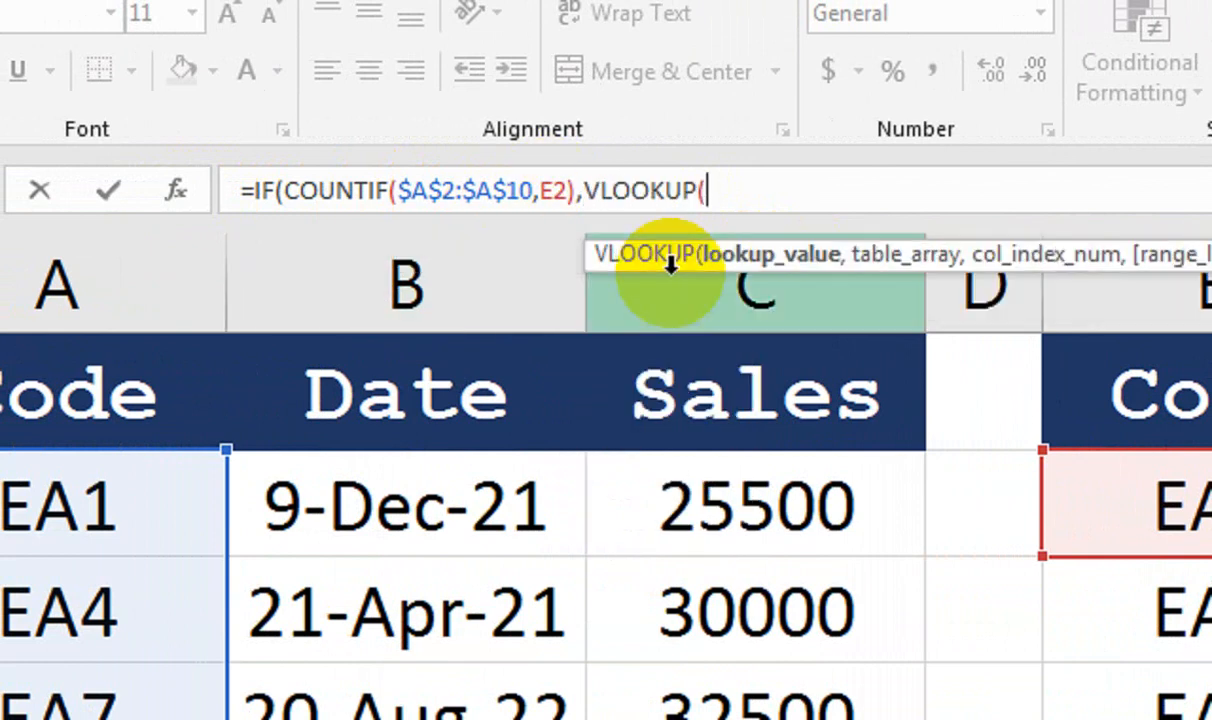
left_click(1165, 518)
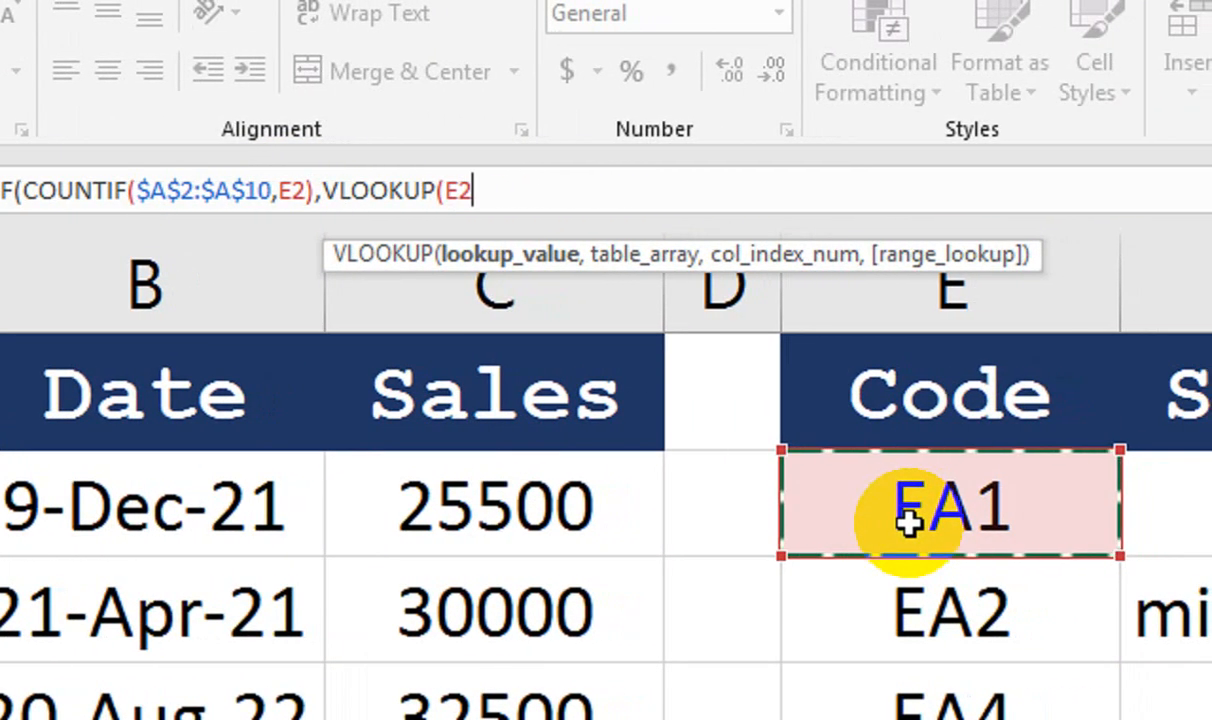
type(",")
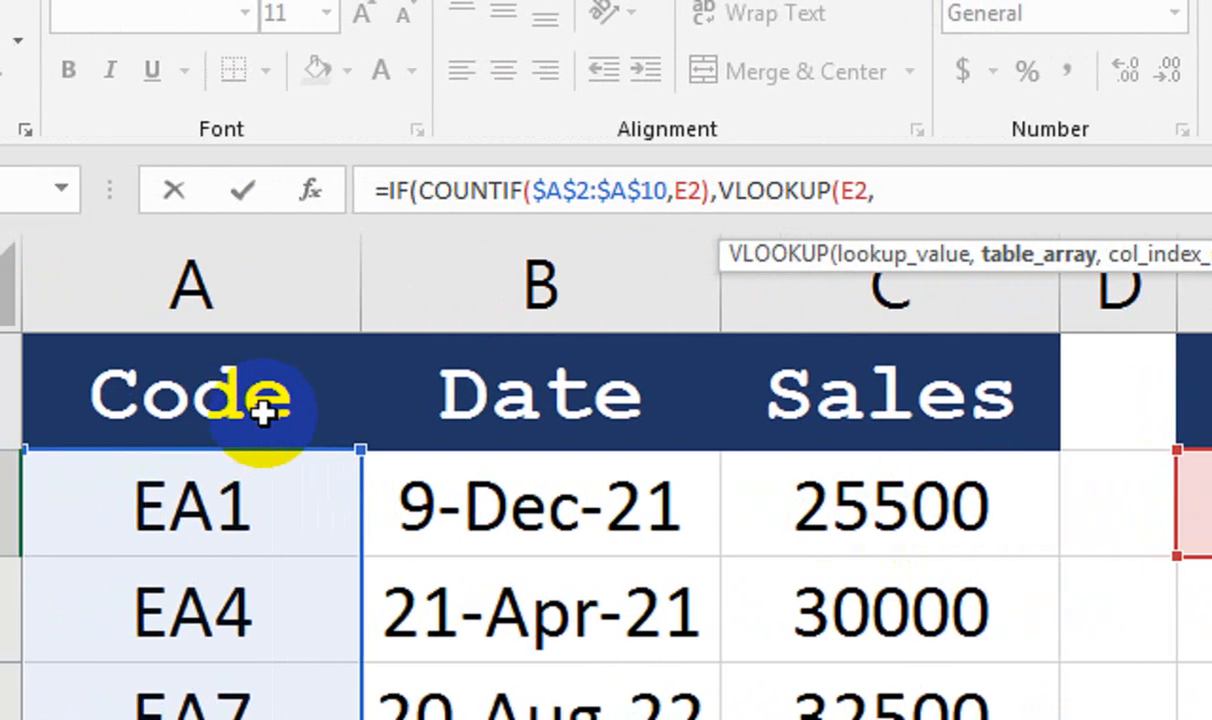
left_click_drag(225, 462, 794, 719)
left_click_drag(862, 625, 862, 649)
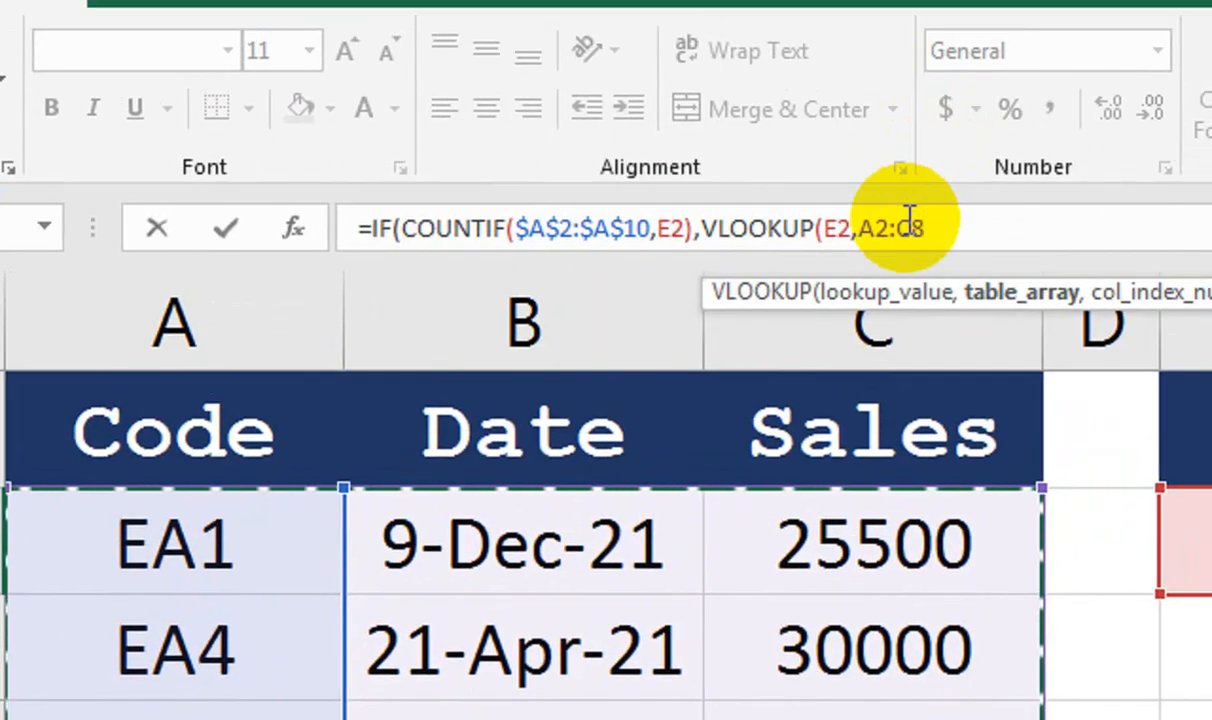
key("F4")
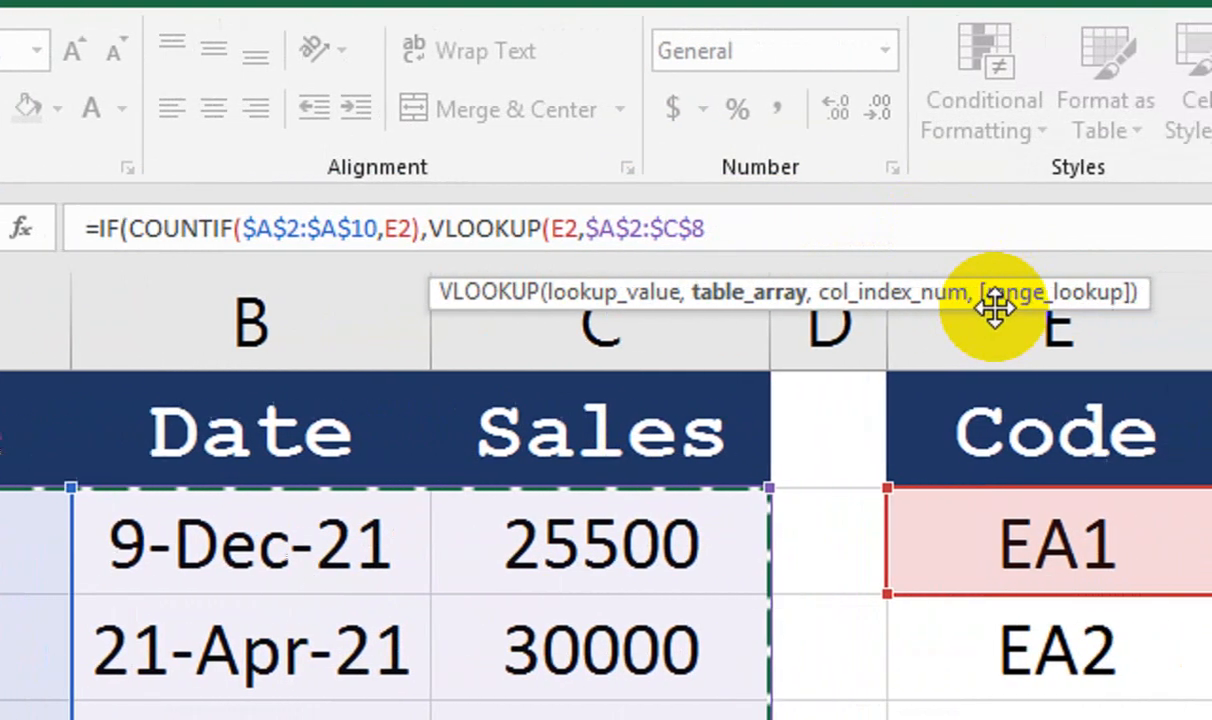
Finish the VLOOKUP with column 3 and FALSE, then the "missing" fallback closing the IF
type(",")
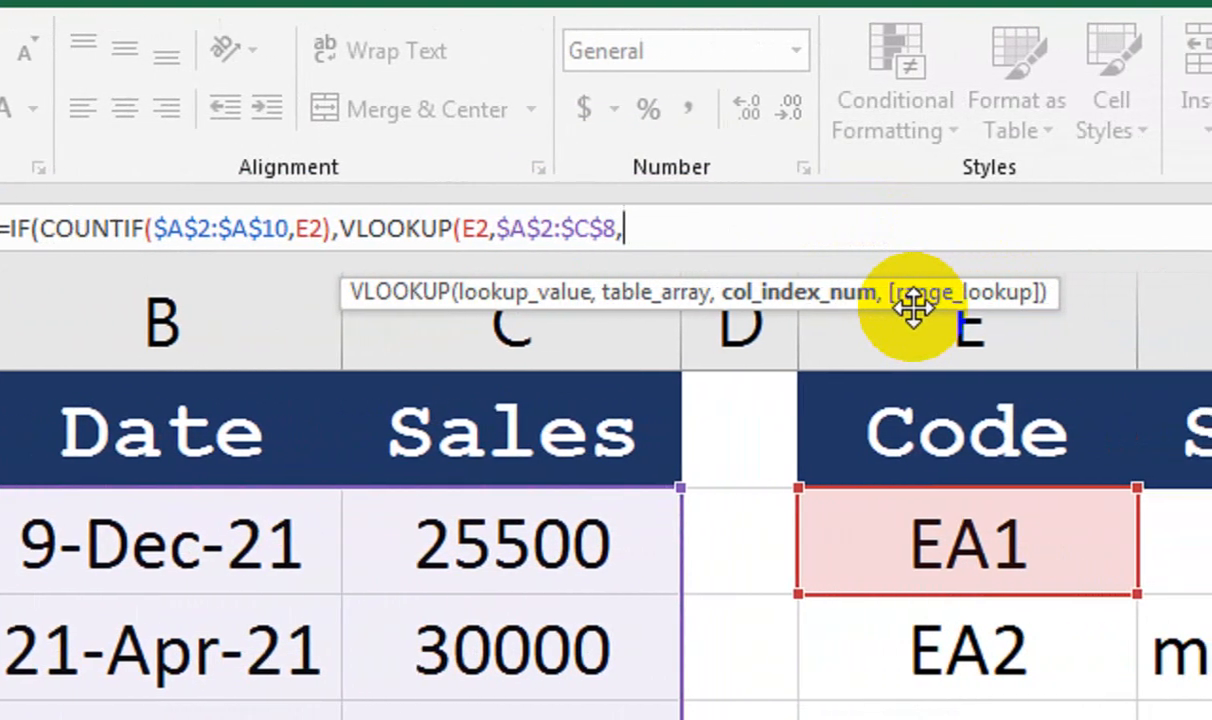
type("3")
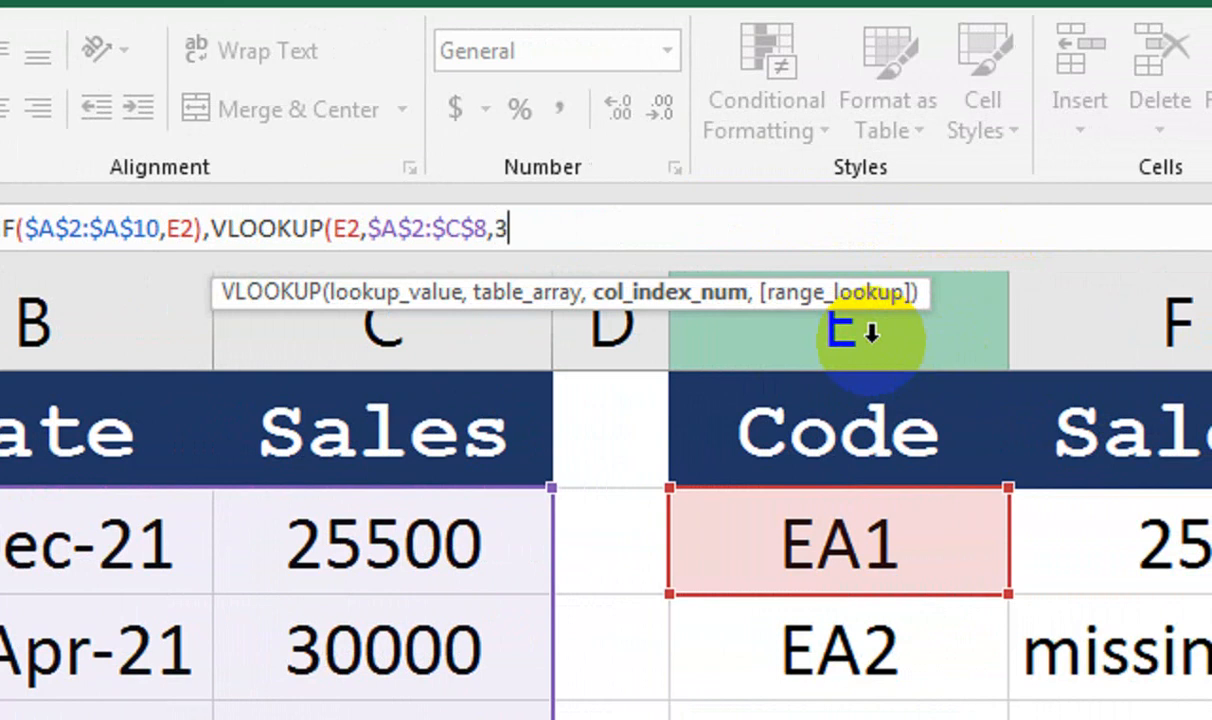
type(",")
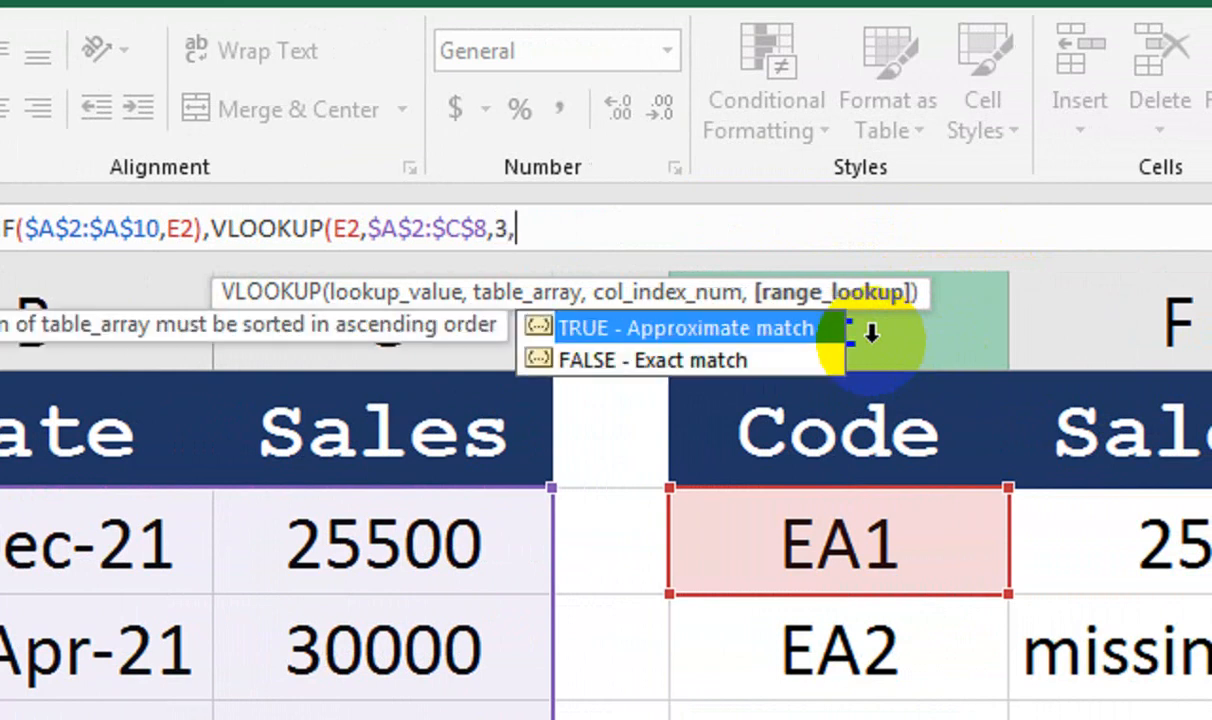
key("Down")
key("Tab")
type("(")
key("BackSpace")
type("),\"missing")
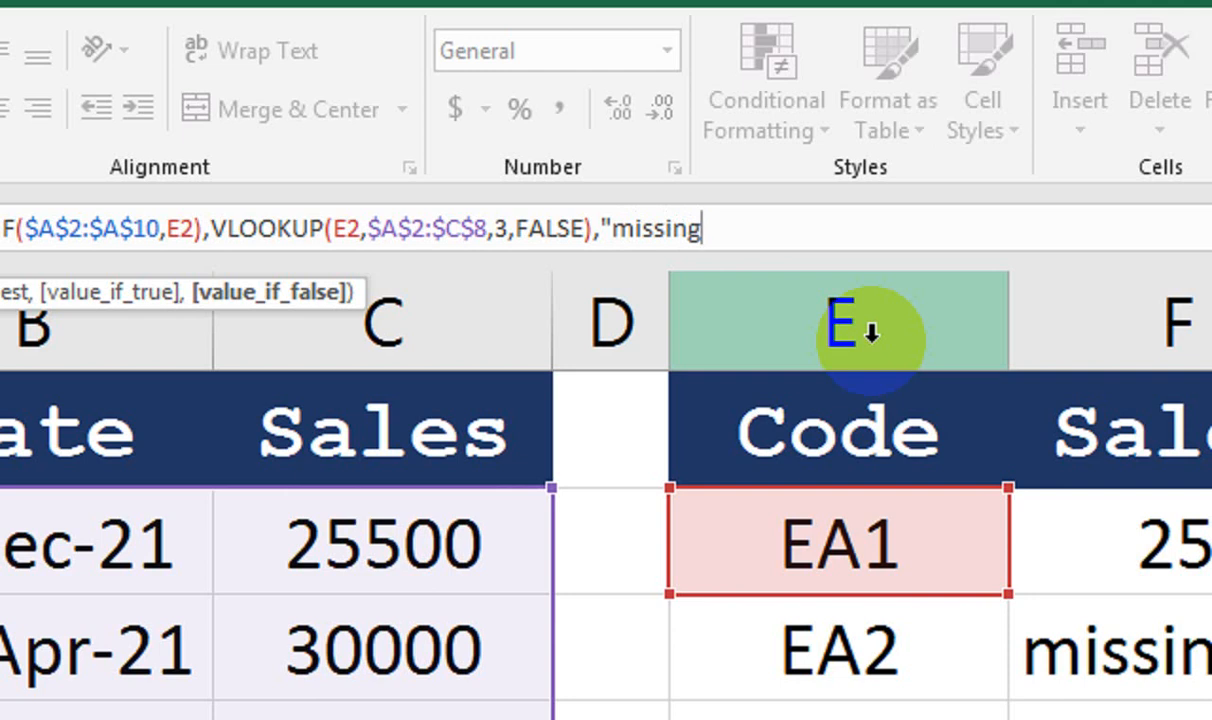
type(")")
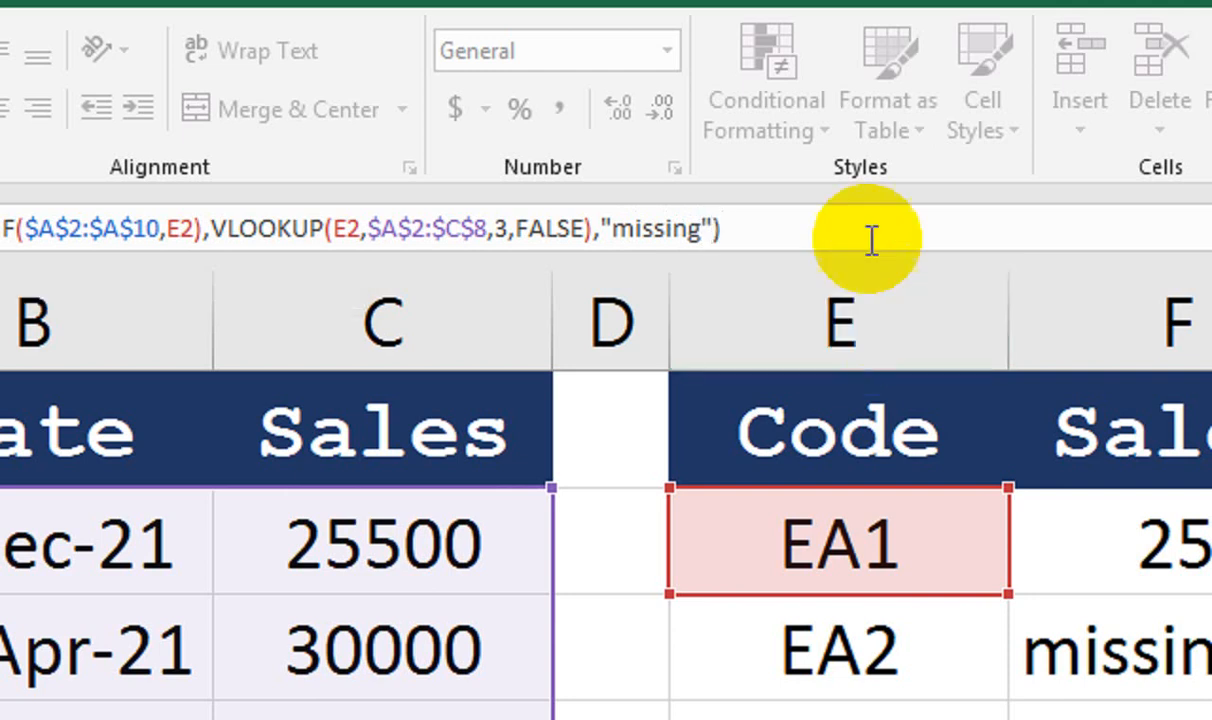
left_click(608, 235)
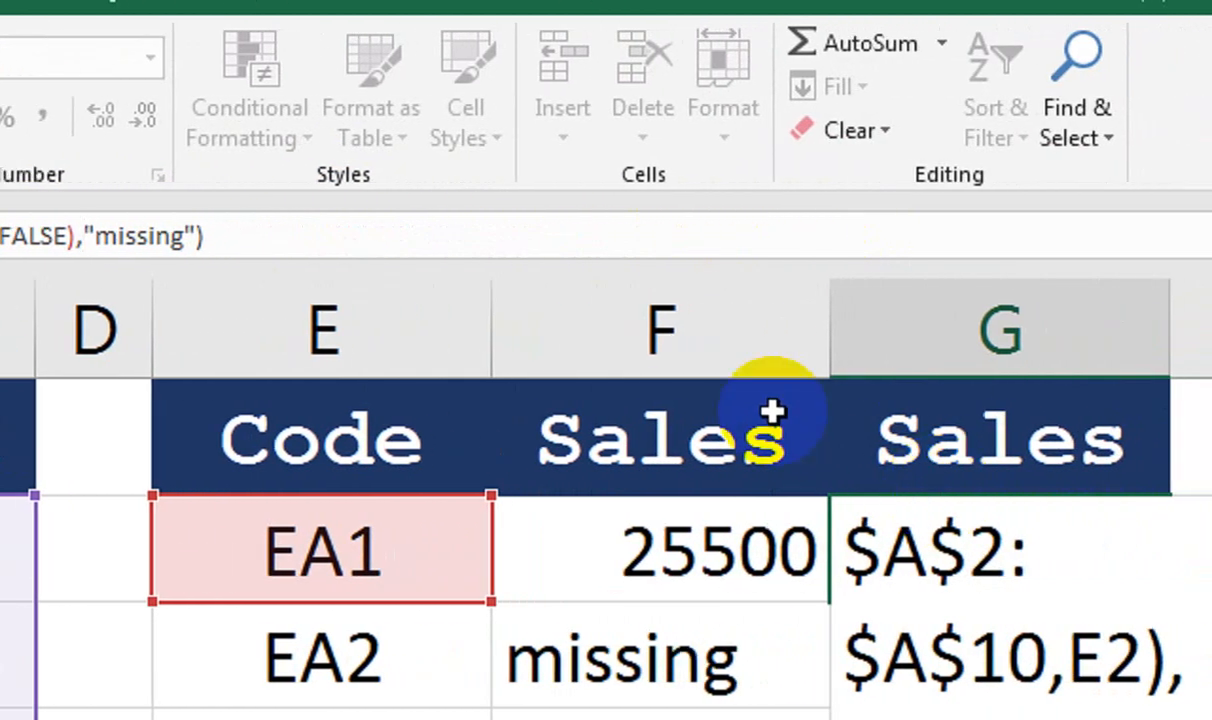
Commit the G2 formula, which returns 25500 for code EA1, and reselect G2
key("Return")
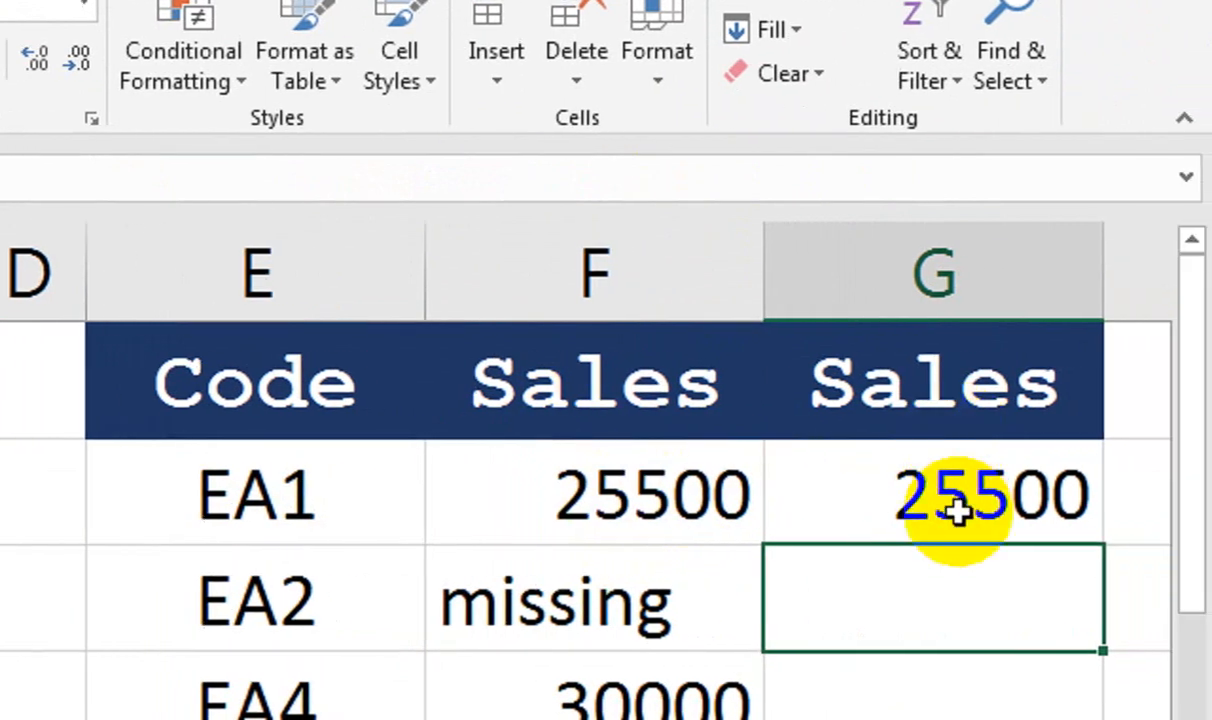
left_click(957, 511)
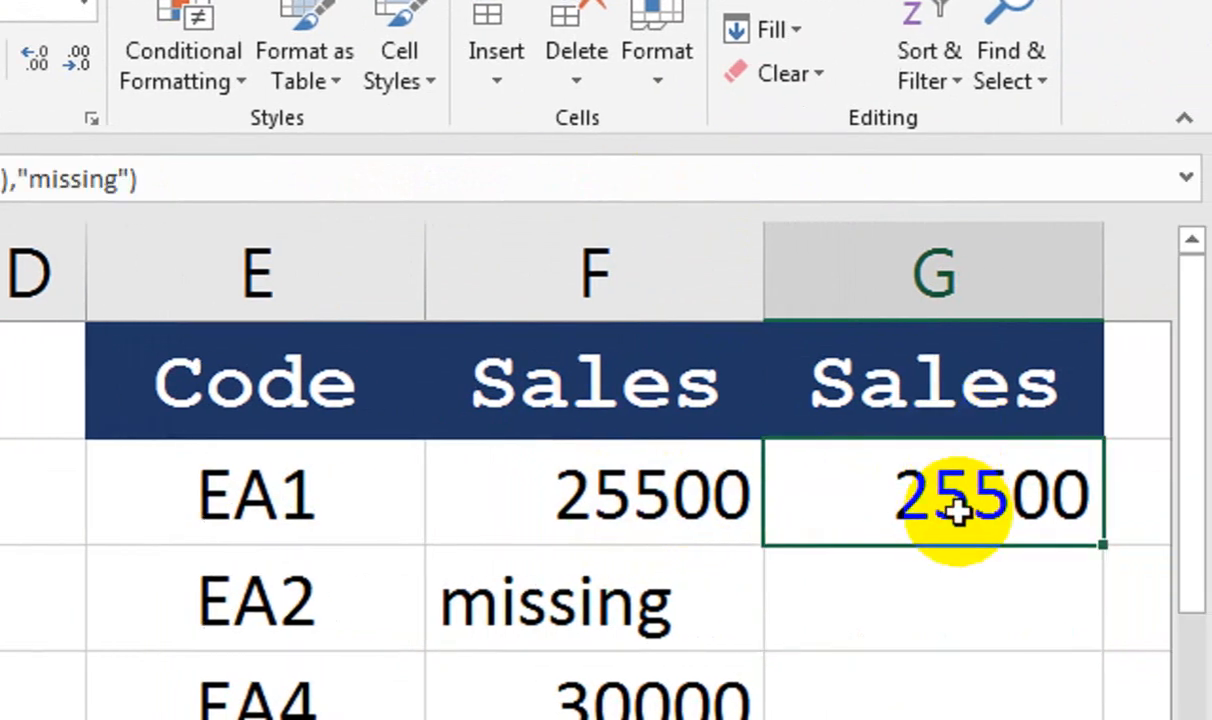